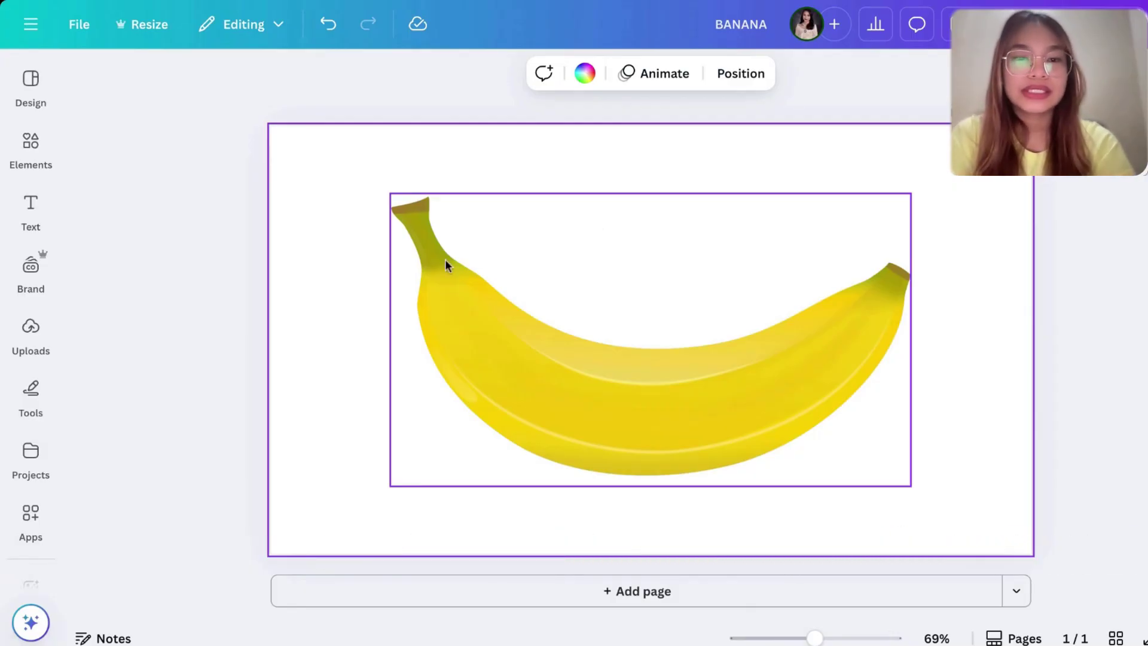
- Search the elements library for "letter b" and show all matching frames
click(628, 388)
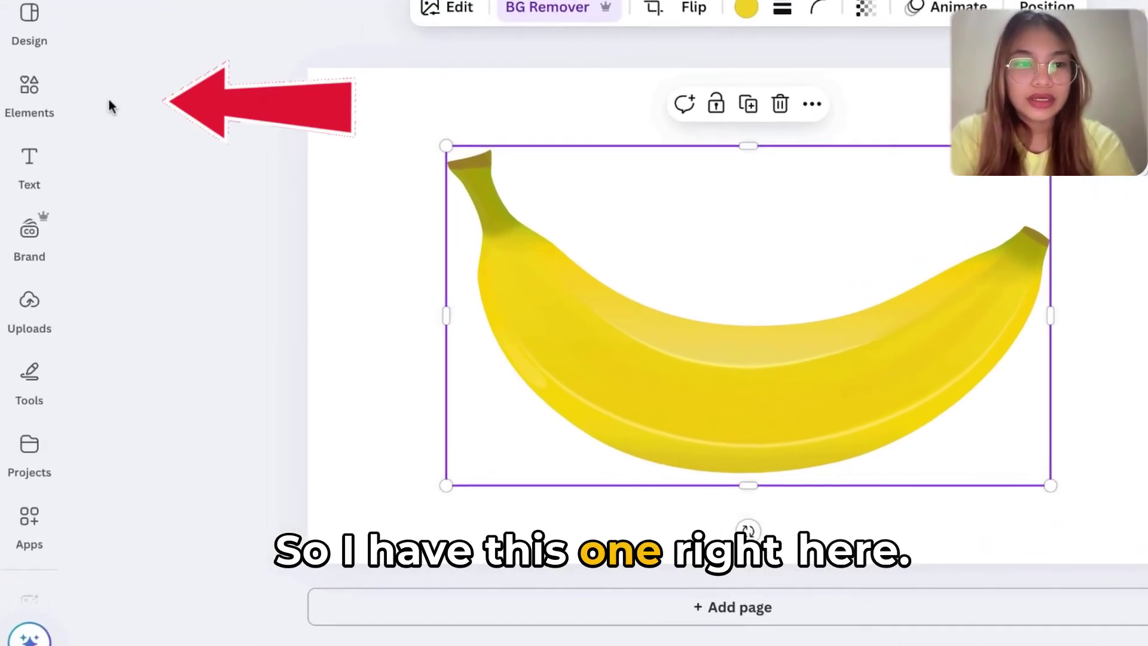
mouse_move(40, 92)
click(119, 9)
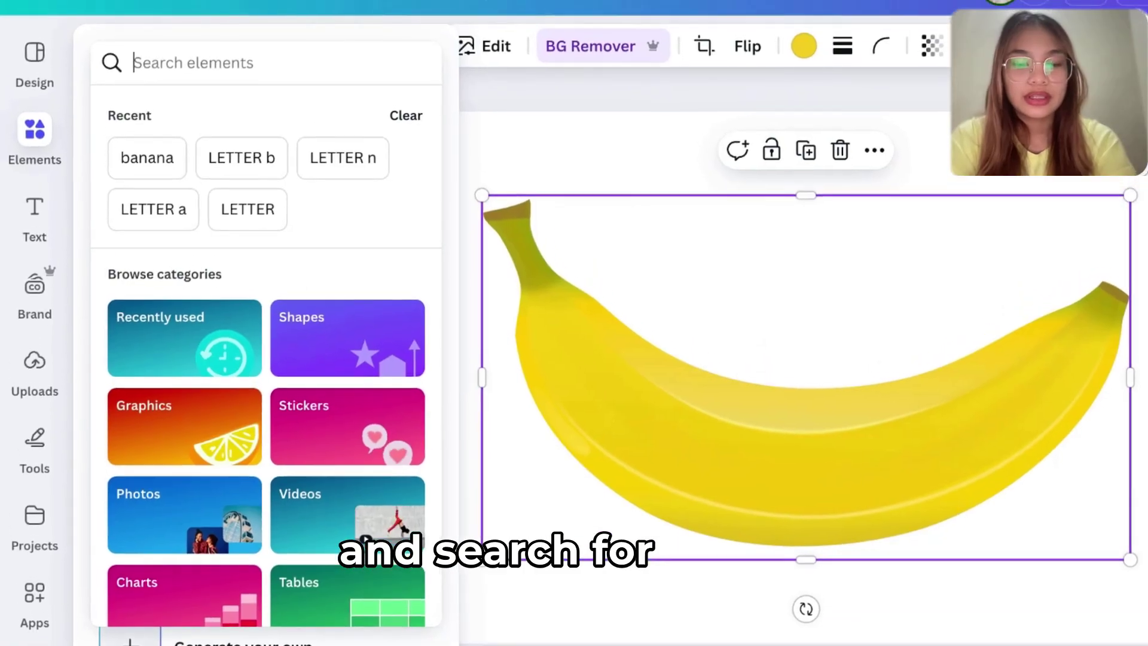
text(letter b)
key(Return)
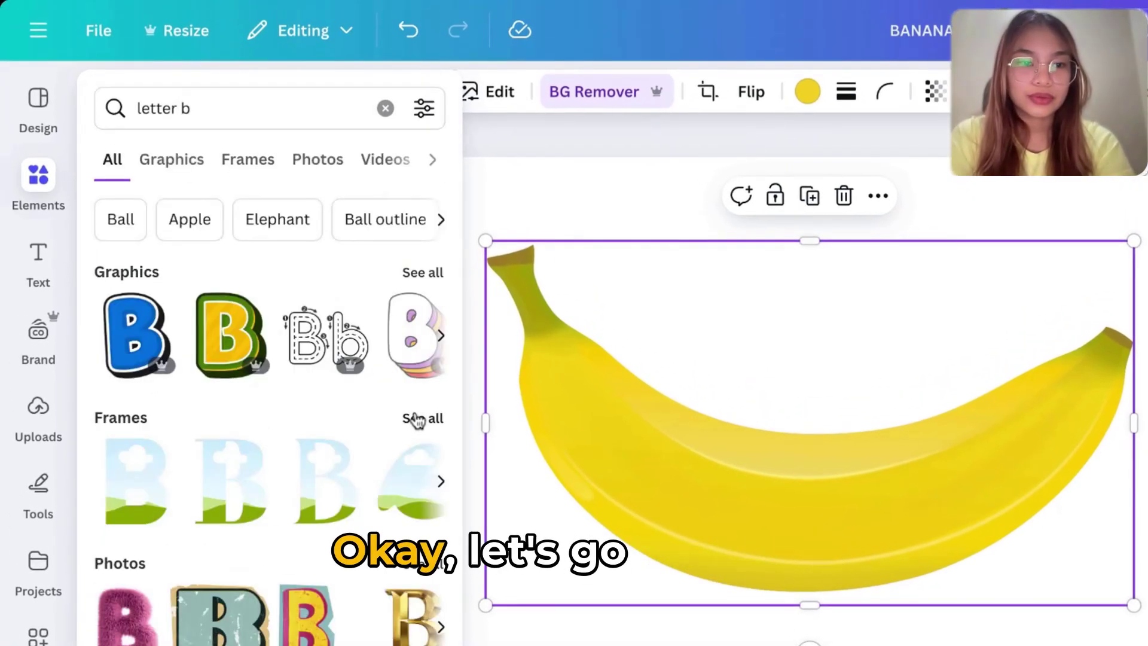
click(417, 419)
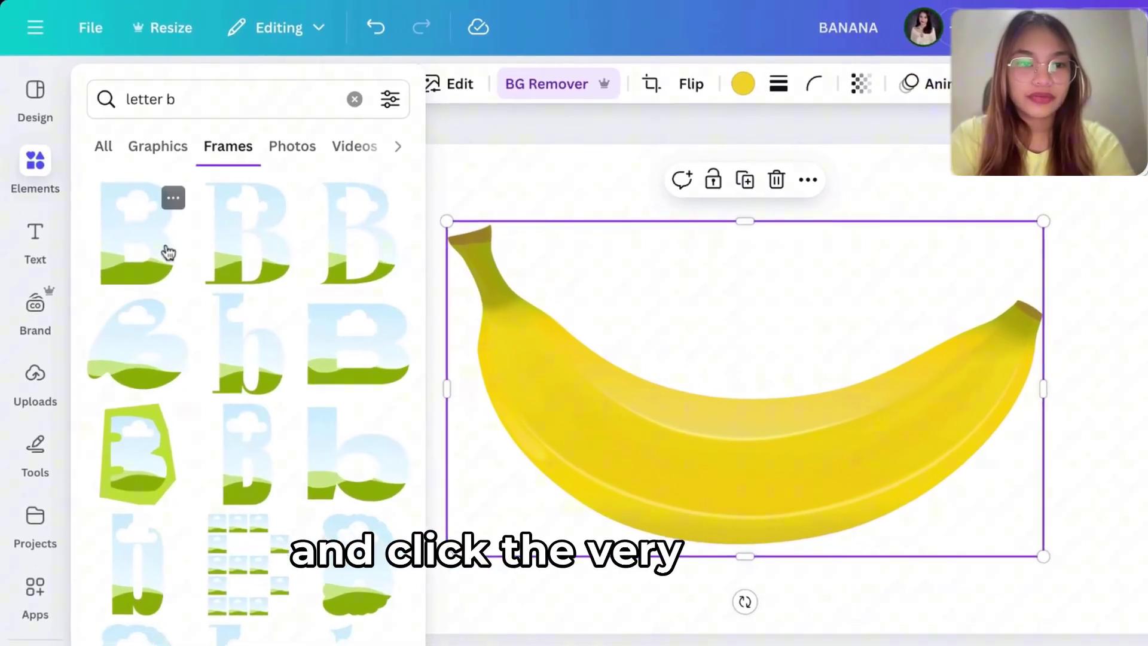
- Add the first bold B frame and move it onto the banana's left half
click(168, 252)
scroll(299, 455, down, 3)
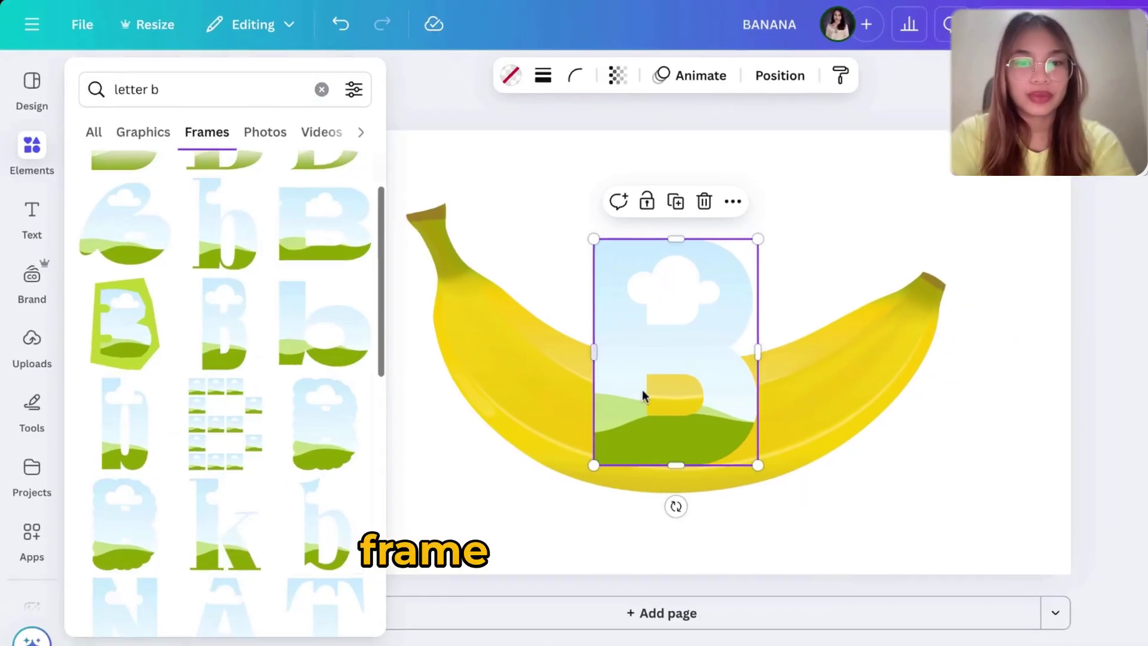
drag(642, 395, 538, 375)
- Search for "letter a" frames, add the first bold A, and place it directly to the right of the B
click(50, 150)
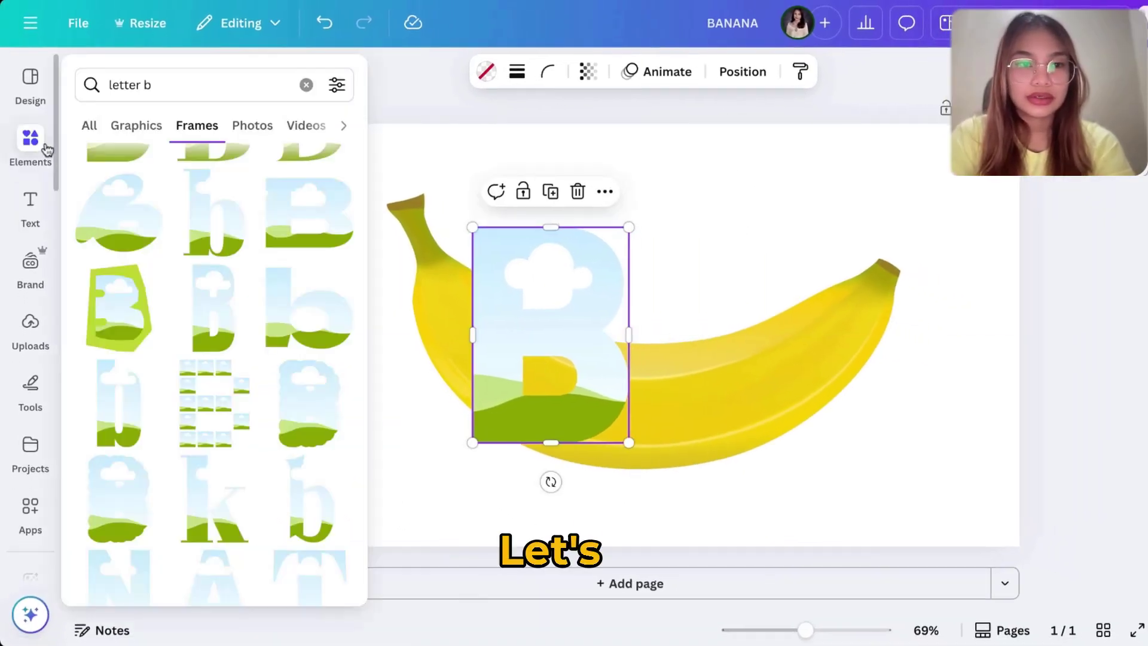
click(174, 84)
key(BackSpace)
text(a)
key(Return)
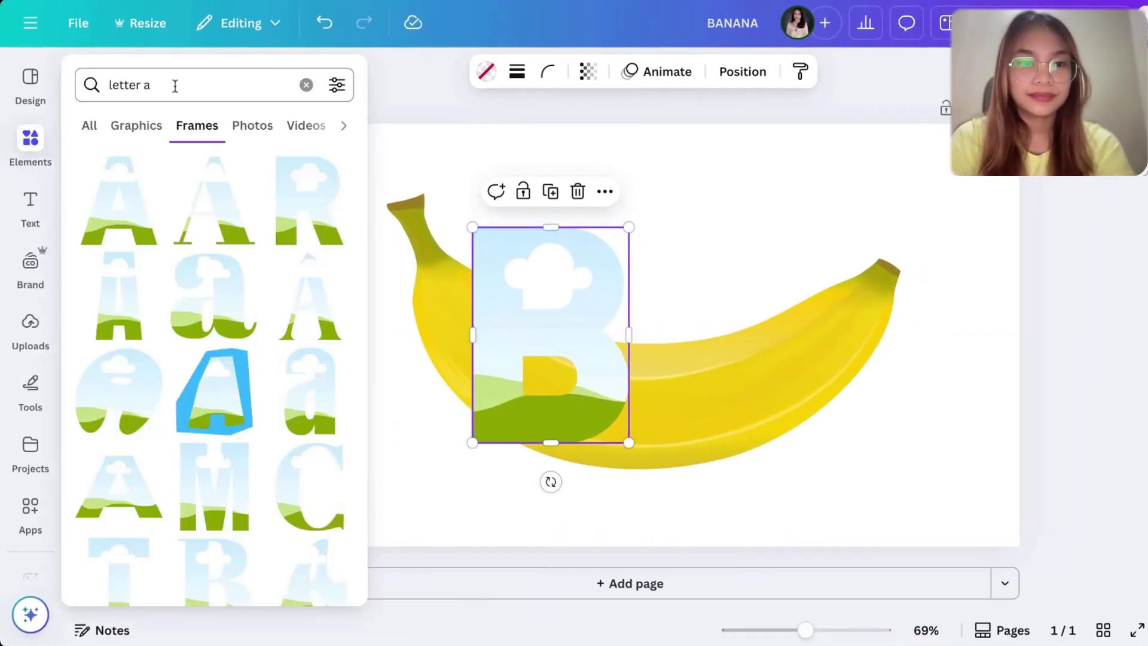
click(142, 190)
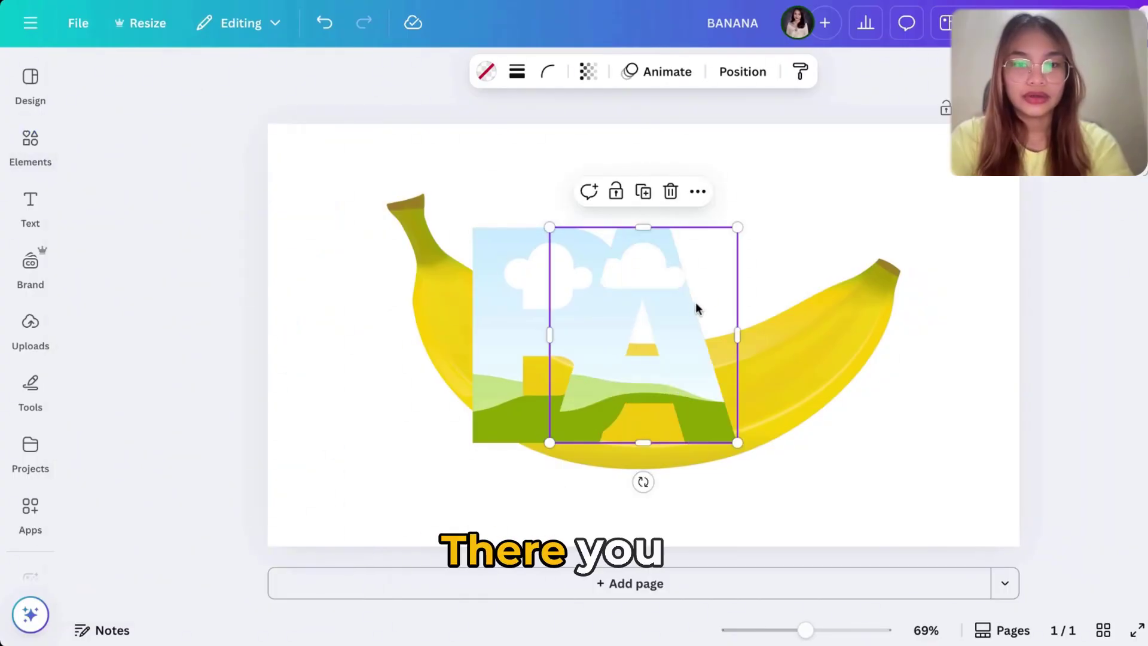
drag(694, 307, 775, 302)
- Search for "letter n" frames, add the first bold N, and place it directly to the right of the A
click(36, 153)
click(151, 86)
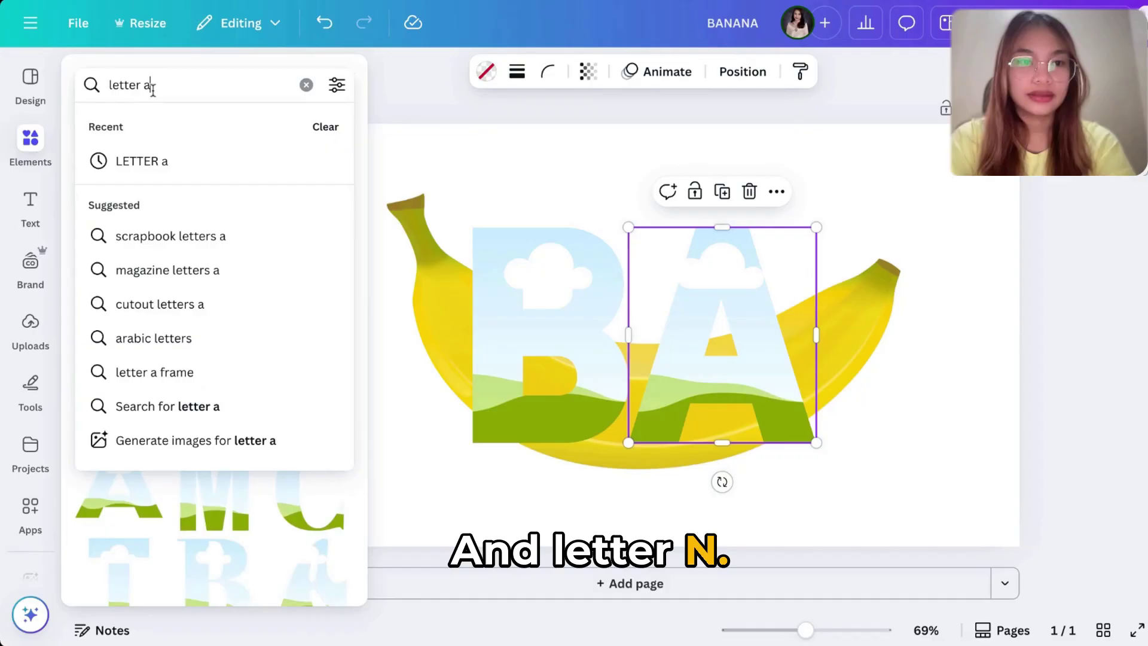
key(BackSpace)
text(n)
key(Return)
click(141, 192)
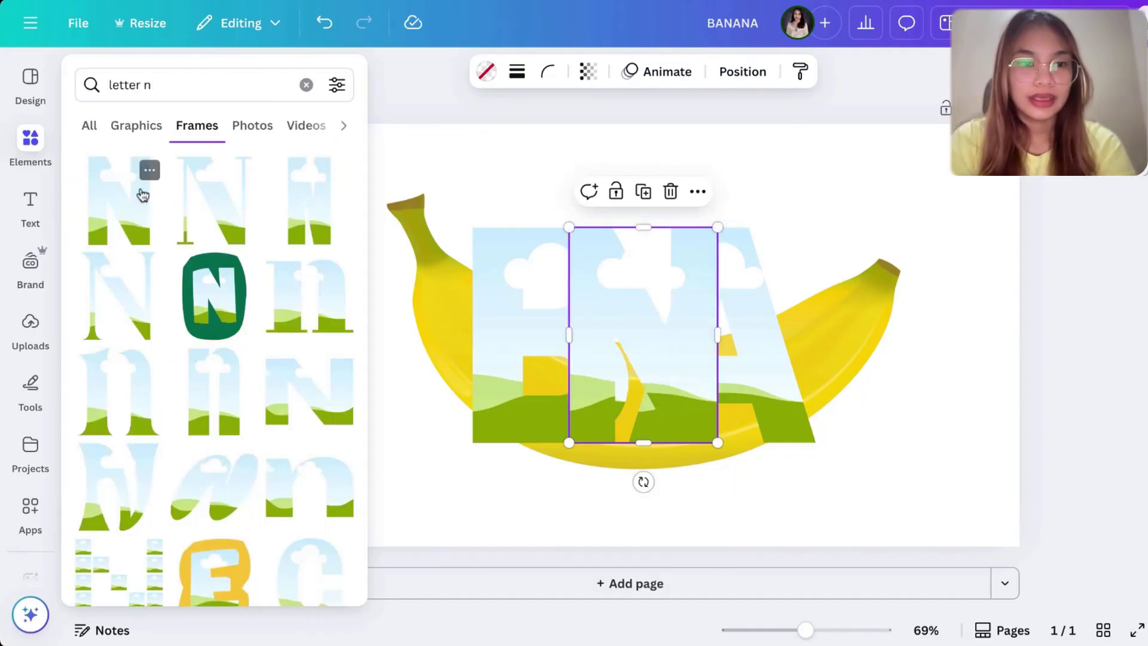
drag(650, 327, 888, 326)
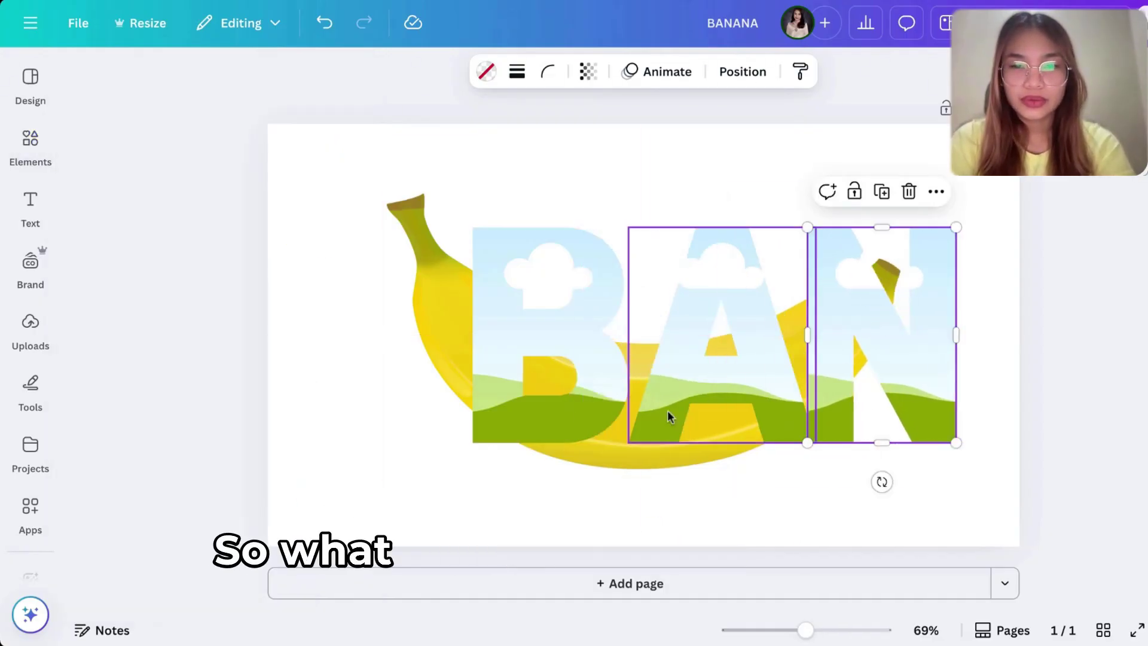
- Shrink the B and A frames and place them side by side over the banana's left part
drag(580, 384, 451, 372)
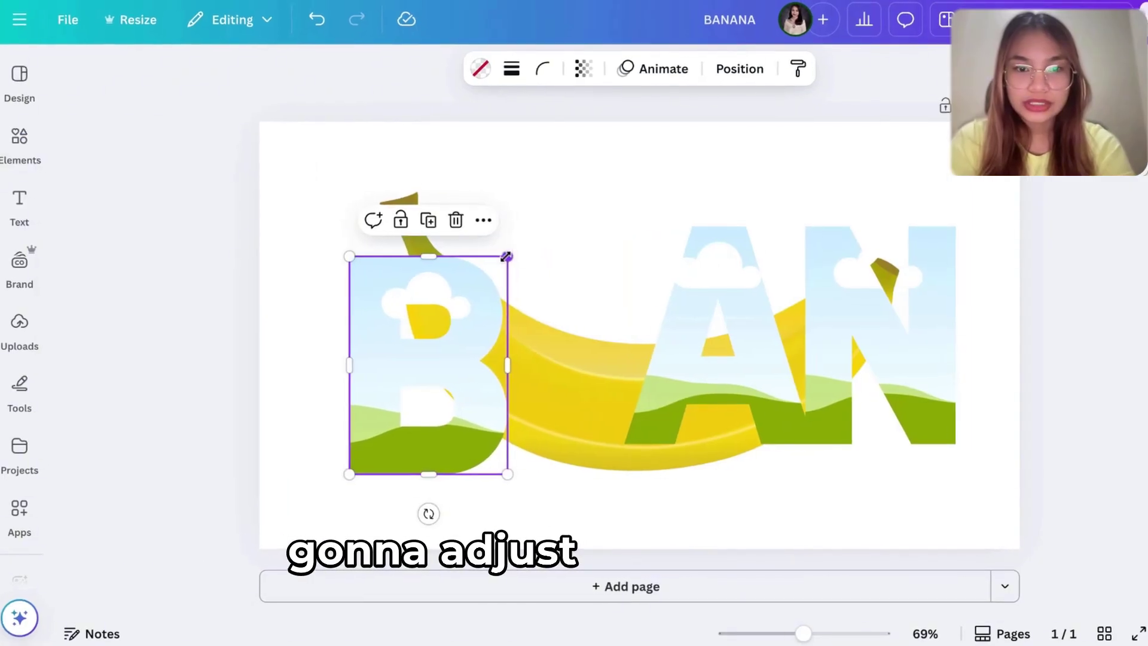
drag(512, 256, 471, 316)
click(710, 342)
drag(710, 342, 522, 374)
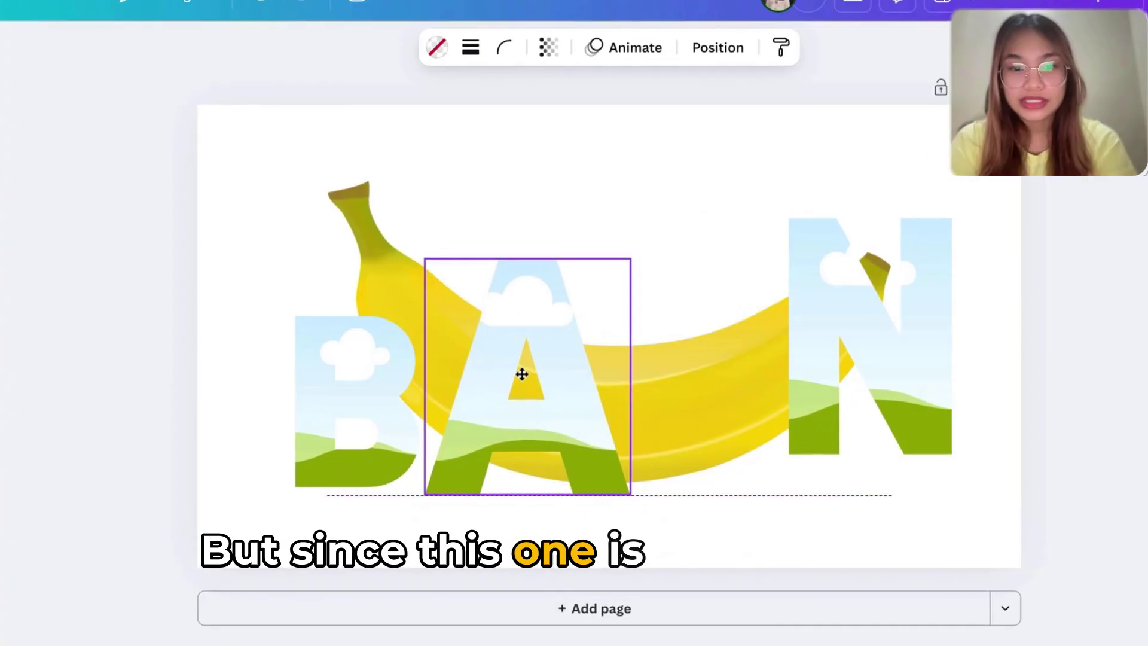
drag(631, 258, 541, 361)
drag(474, 386, 469, 340)
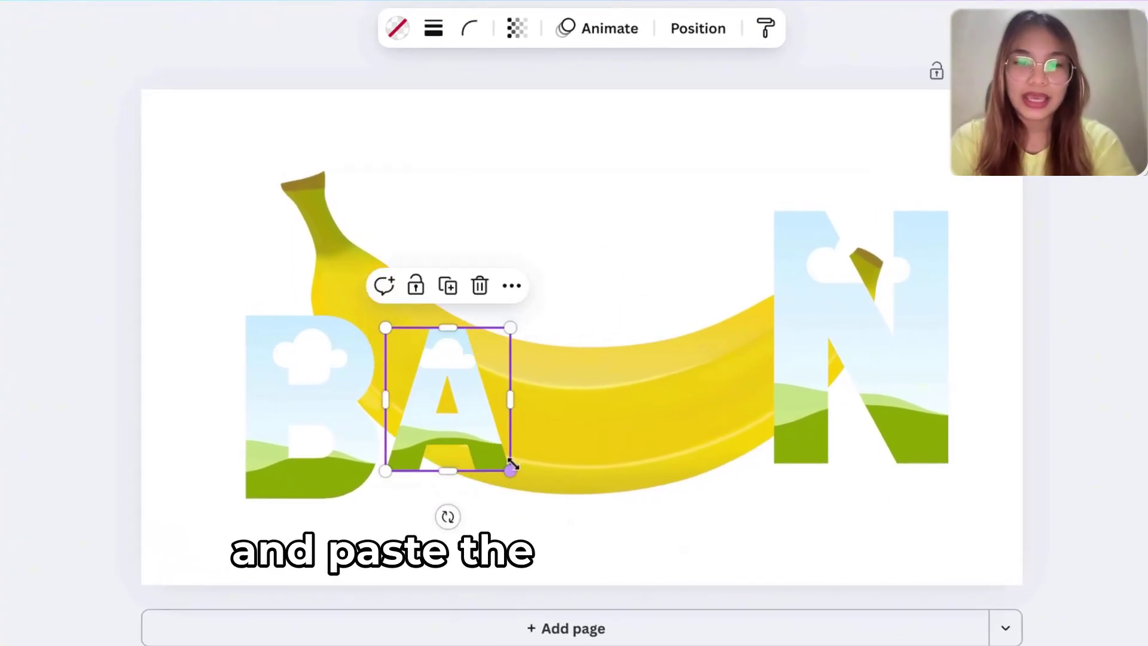
drag(510, 469, 545, 511)
- Move the N frame closer to the A, duplicate it, and place the copy to its right
drag(828, 350, 686, 401)
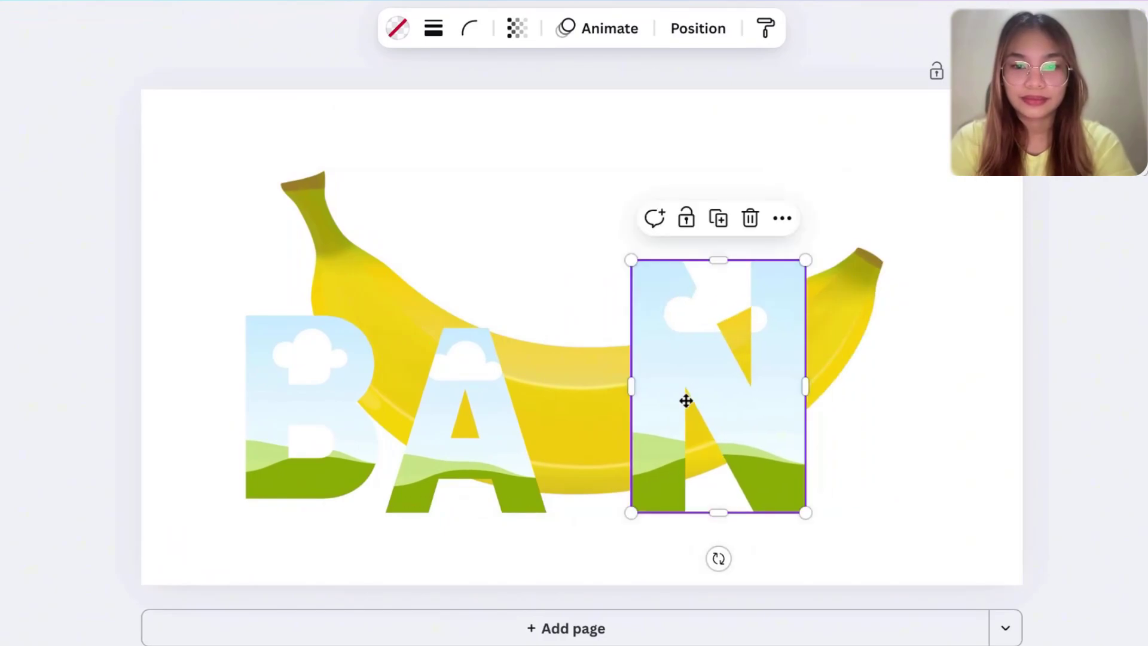
key(ctrl+c)
key(ctrl+v)
drag(801, 394, 948, 392)
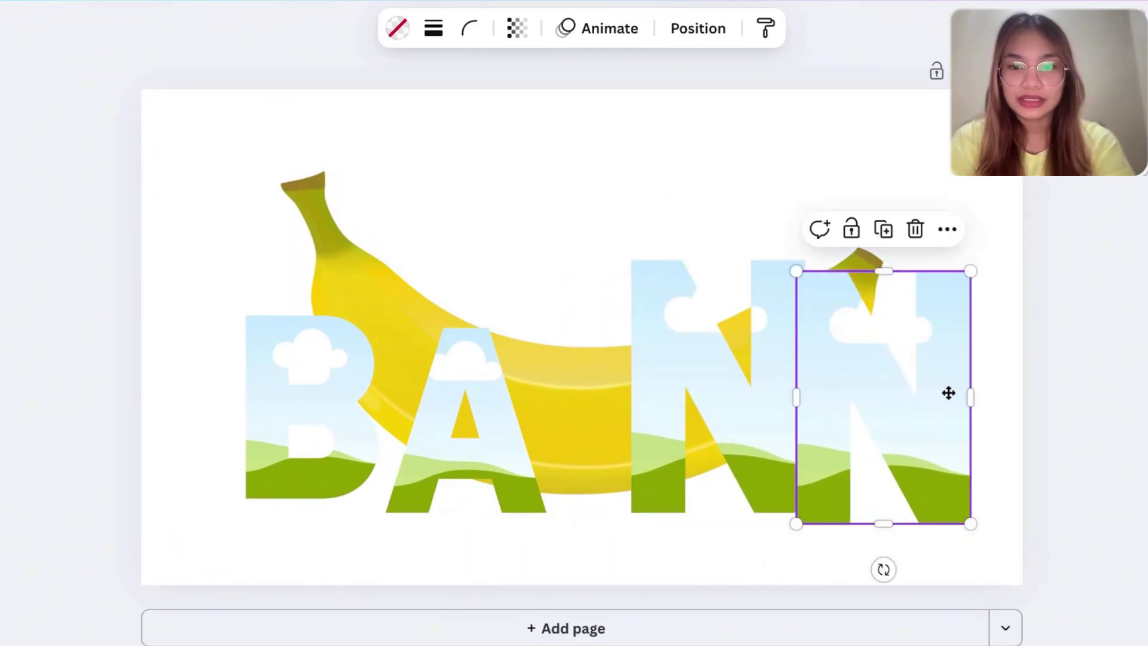
- Duplicate the A frame twice and move all three A frames aside to the banana's right end
click(493, 404)
key(ctrl+c)
key(ctrl+v)
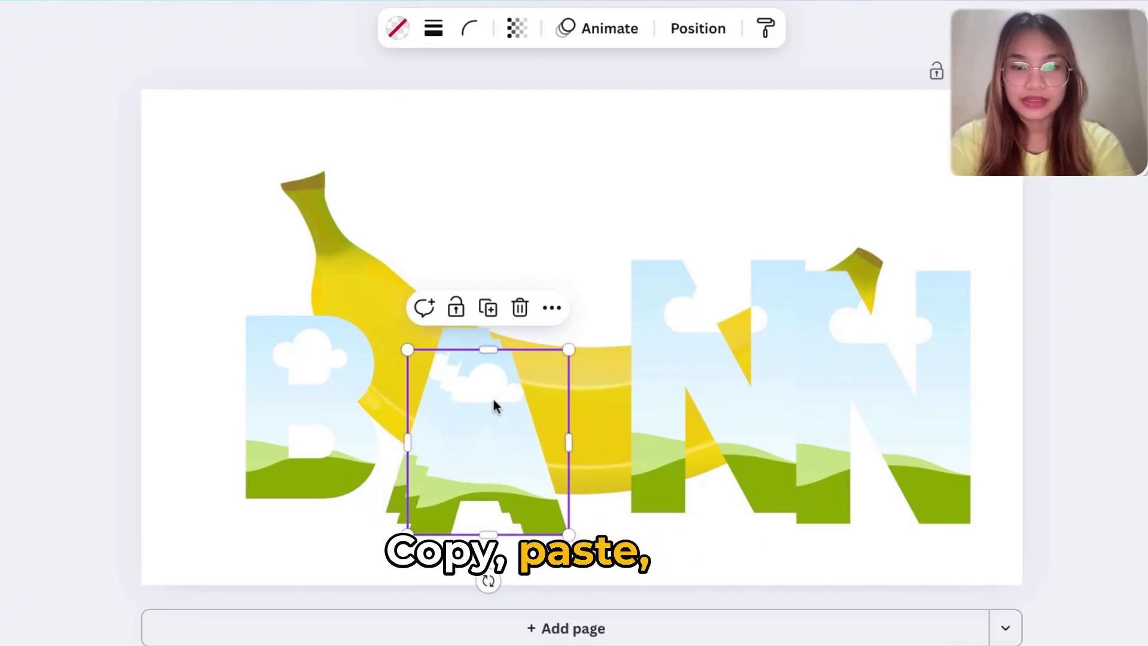
drag(494, 404, 894, 166)
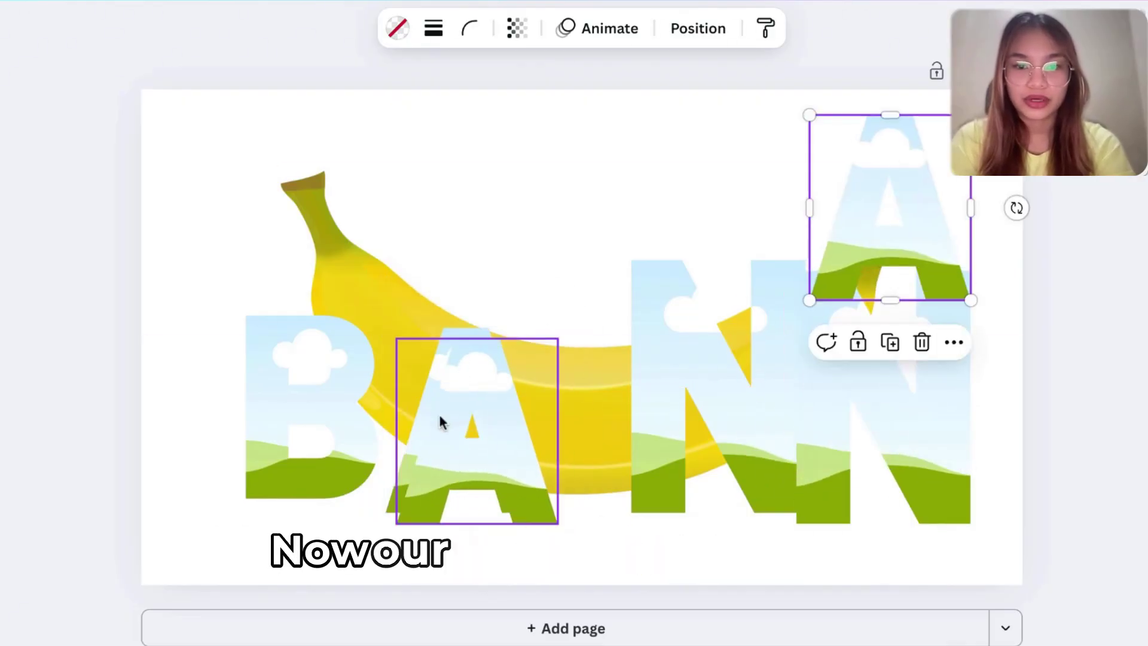
drag(517, 405, 912, 343)
click(323, 405)
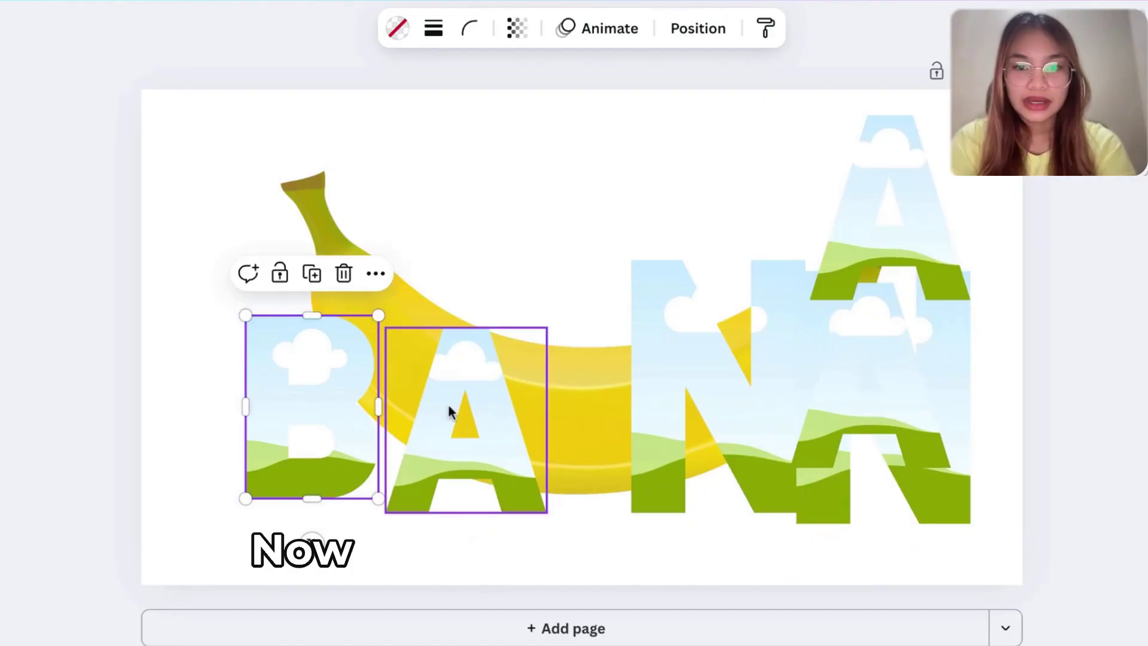
drag(449, 410, 883, 362)
scroll(658, 370, up, 3)
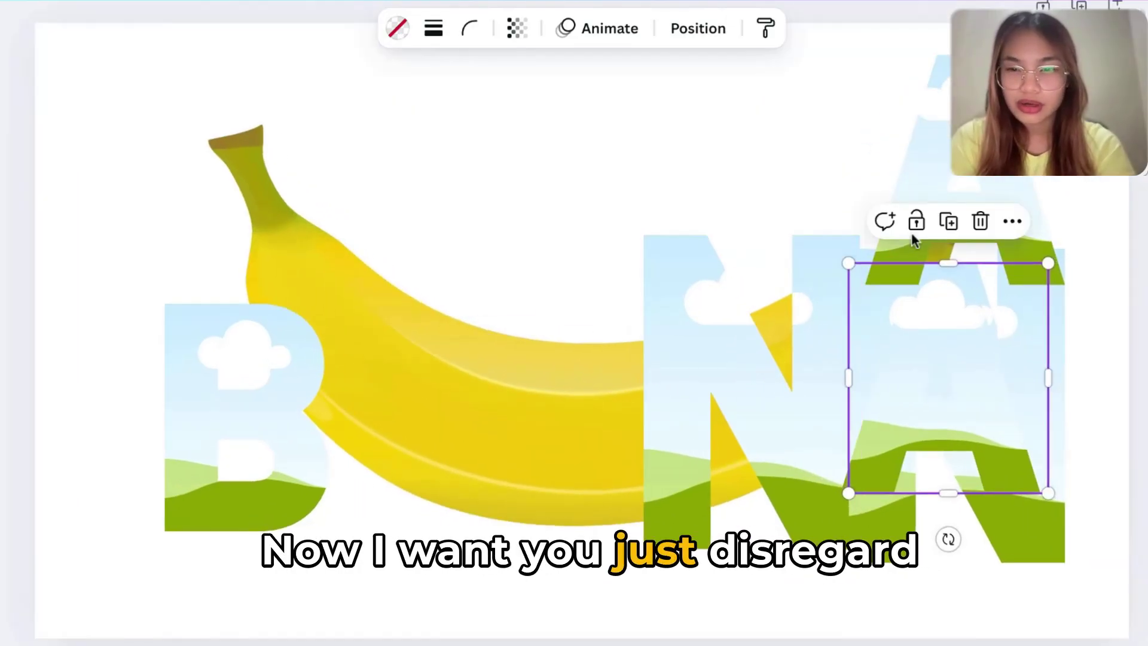
- Shrink the B frame, tilt it clockwise, and fit it inside the banana's left end
click(246, 428)
drag(247, 427, 352, 358)
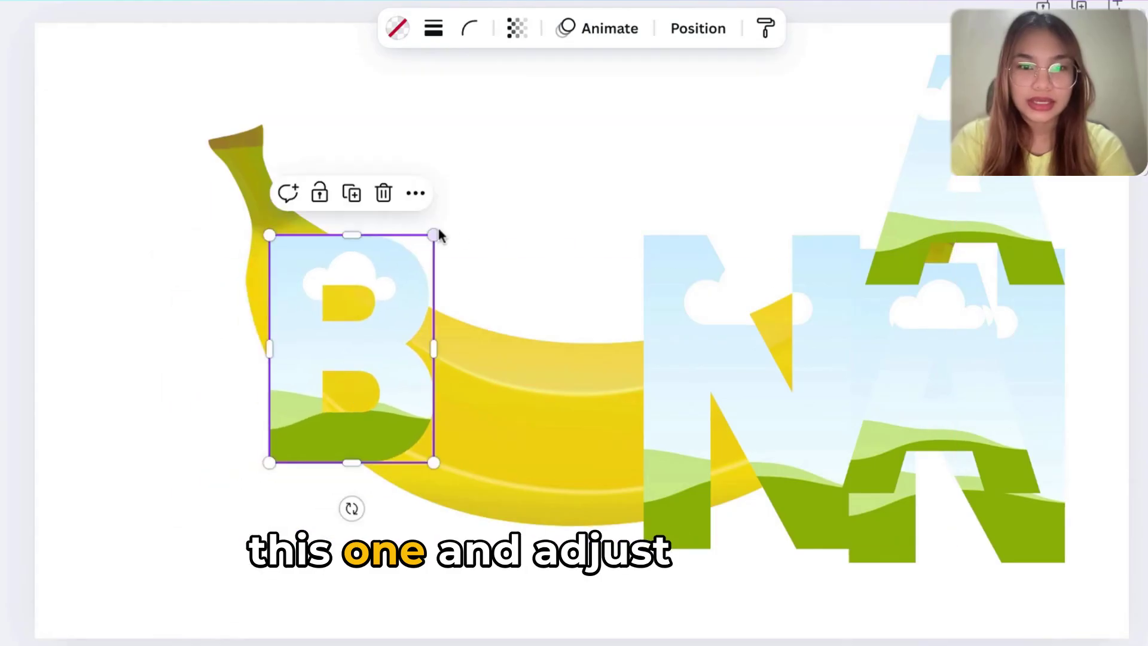
drag(461, 238, 446, 305)
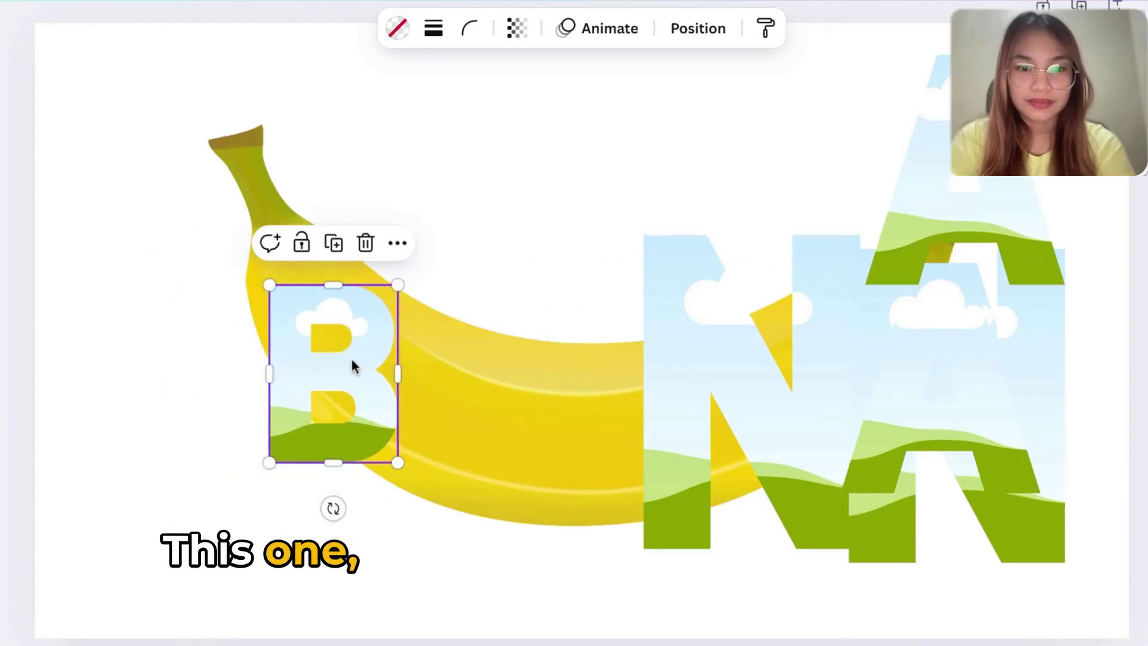
drag(354, 366, 379, 358)
drag(359, 510, 289, 488)
drag(370, 482, 364, 449)
drag(355, 384, 364, 382)
drag(375, 446, 371, 436)
drag(303, 449, 296, 445)
drag(378, 378, 378, 379)
- Place an A frame after the B, scaled down and tilted clockwise to follow the banana's curve
drag(965, 209, 512, 460)
drag(612, 538, 542, 457)
drag(464, 385, 442, 408)
drag(456, 527, 415, 519)
- Place the first N upright after the A and shrink it to fit the banana's middle
drag(747, 419, 618, 416)
drag(731, 232, 651, 348)
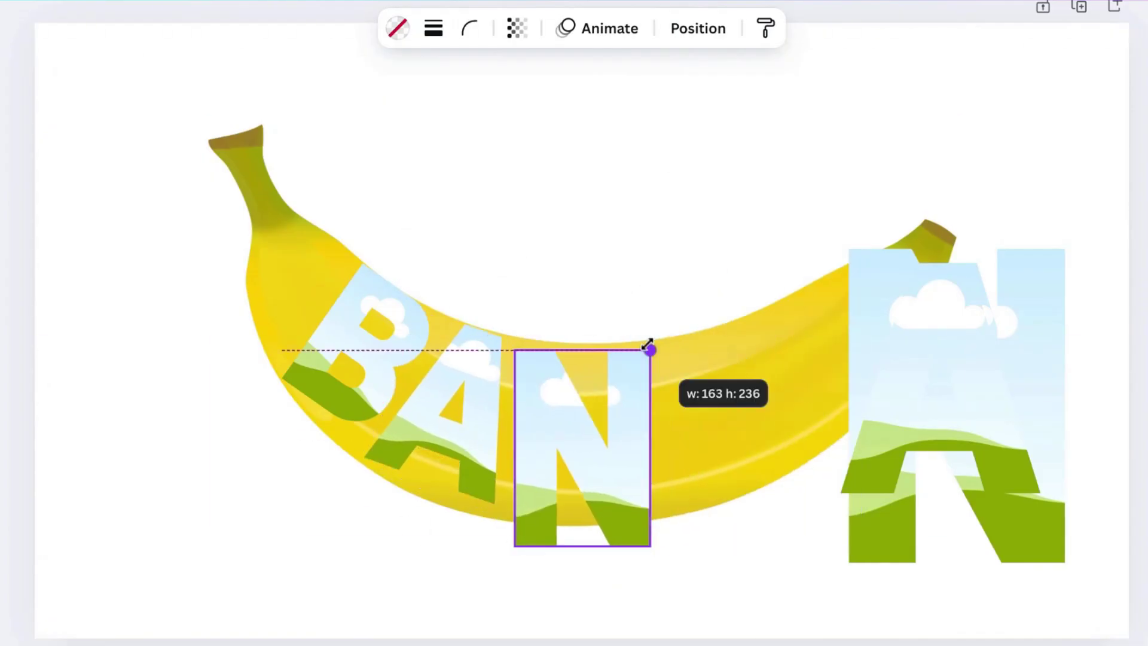
drag(651, 546, 636, 518)
drag(467, 427, 465, 421)
click(666, 407)
- Place the second A after the N, scaled down and tilted counterclockwise along the banana's curve
drag(933, 382, 725, 412)
drag(832, 292, 785, 350)
mouse_move(724, 454)
mouse_down()
mouse_move(724, 441)
mouse_move(732, 449)
mouse_up()
drag(717, 560, 760, 555)
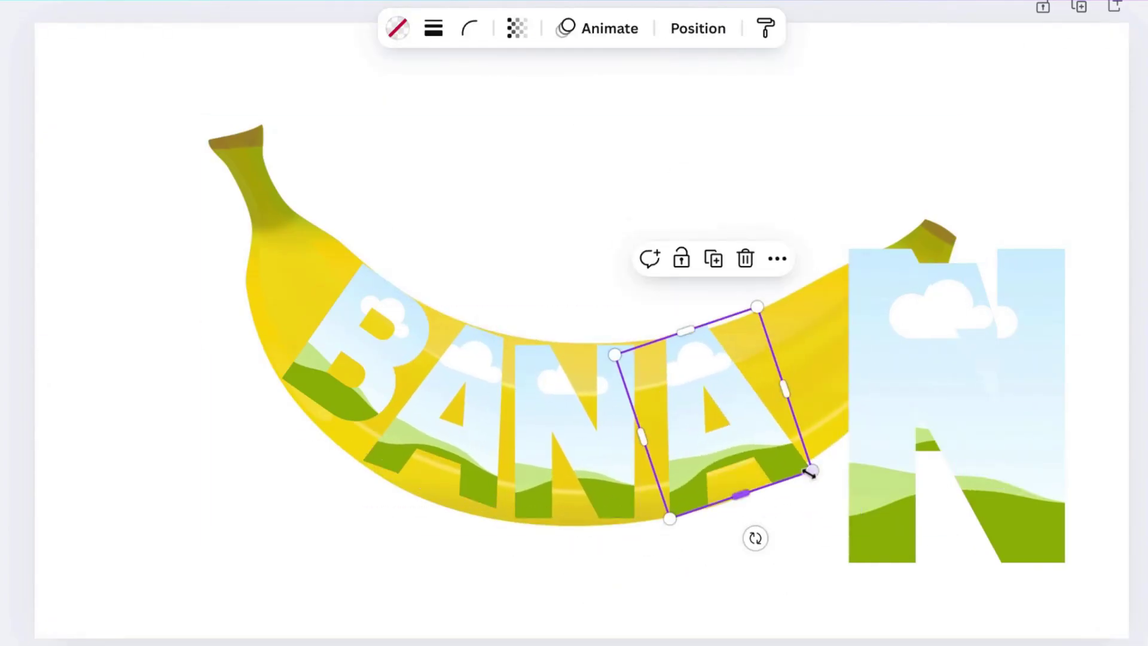
drag(813, 472, 792, 459)
drag(733, 419, 726, 430)
click(805, 541)
- Place the second N after the second A, shrunk and tilted counterclockwise to follow the banana's curve
drag(956, 412, 854, 386)
drag(962, 534, 864, 393)
drag(837, 331, 819, 377)
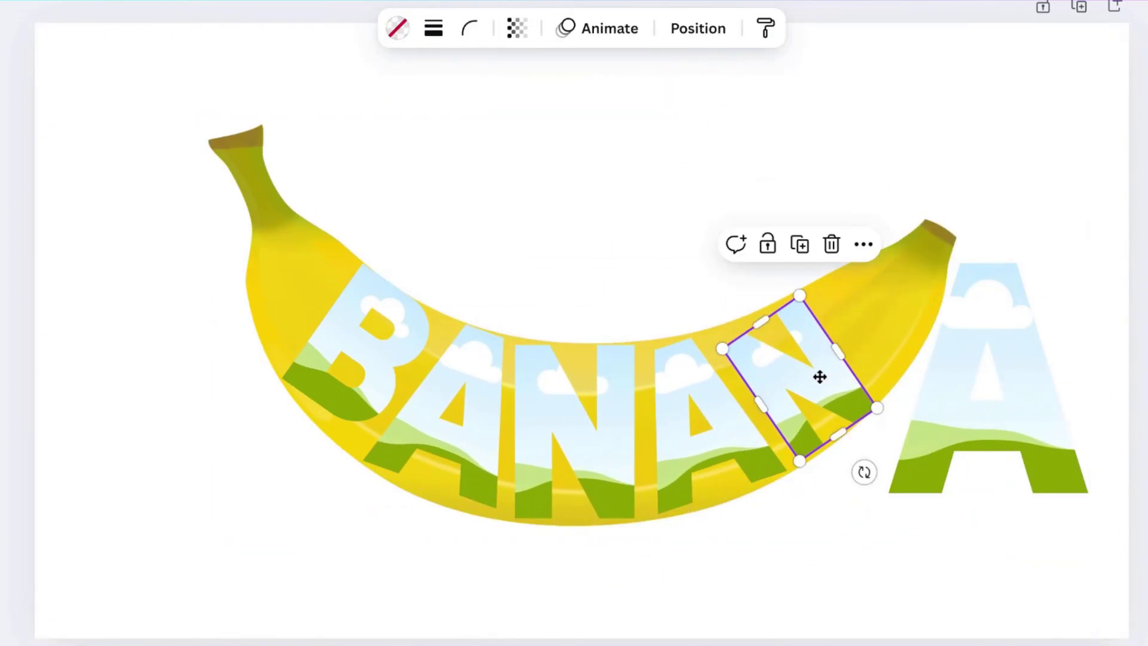
- Shrink the last A, rotate it to about -49°, and fit it inside the banana's right end
click(969, 382)
drag(888, 263, 959, 343)
drag(1017, 413, 873, 307)
drag(881, 428, 950, 405)
drag(974, 332, 931, 330)
drag(860, 317, 872, 317)
drag(926, 392, 943, 379)
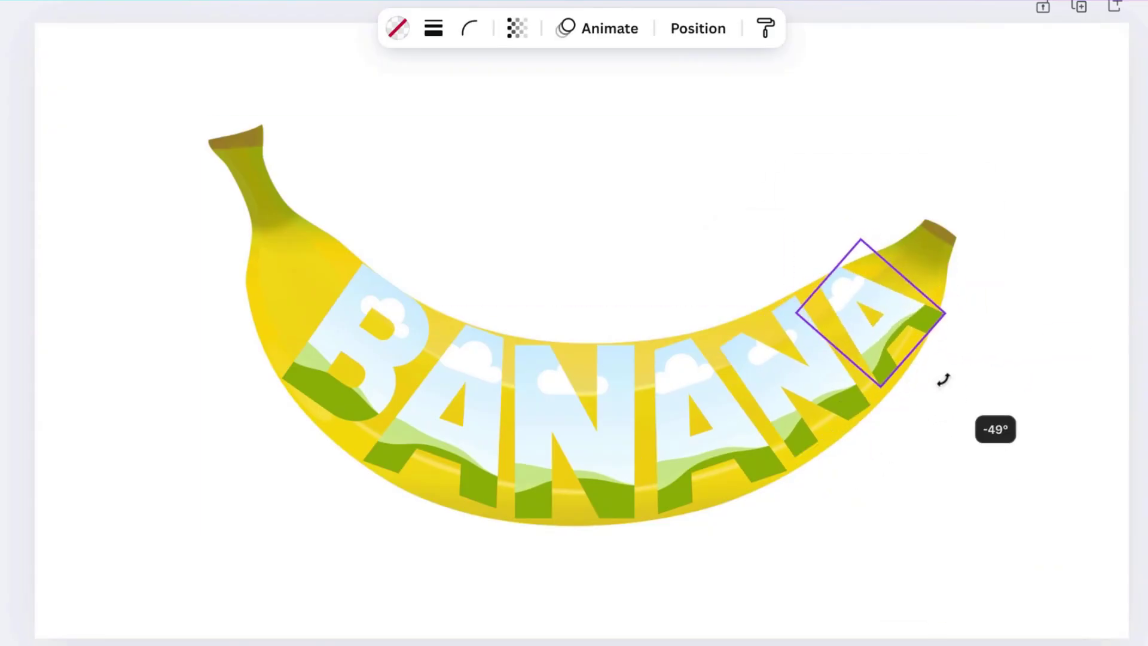
drag(905, 315, 897, 322)
- Shrink the first A slightly and shift it and the first N left to tighten the spacing after the B
click(442, 406)
drag(364, 461, 381, 444)
drag(445, 410, 429, 416)
drag(596, 451, 587, 446)
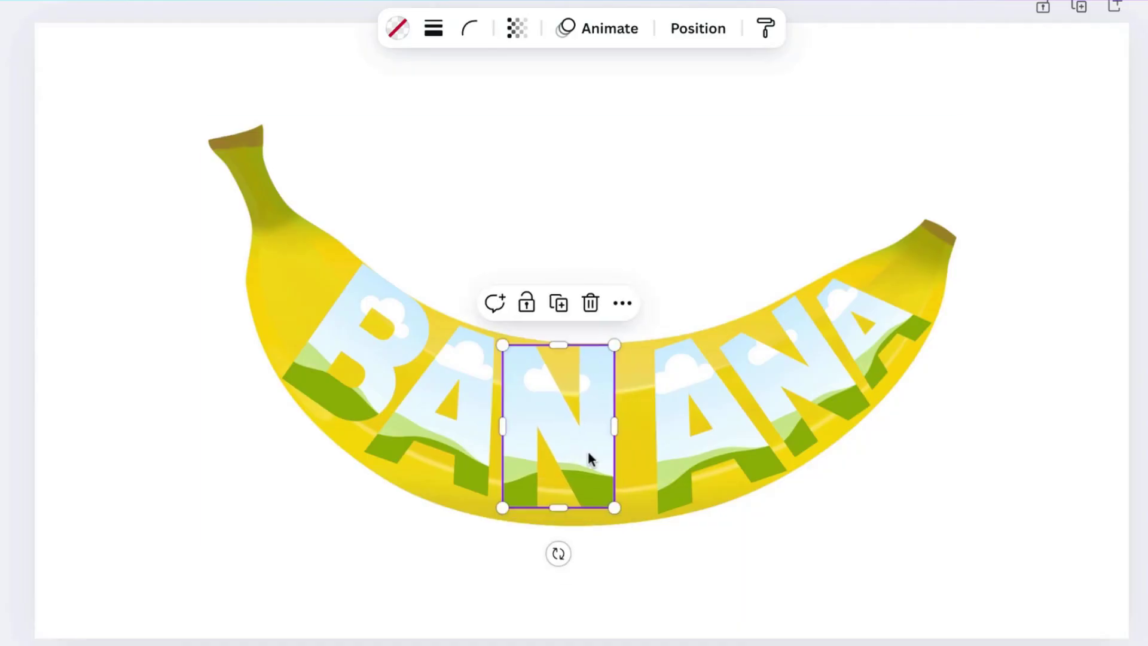
- Shift the second A, second N and last A left to even out the spacing between the letters
drag(707, 442, 682, 442)
drag(789, 400, 763, 412)
drag(885, 332, 866, 343)
drag(853, 400, 855, 416)
drag(840, 330, 838, 330)
click(687, 96)
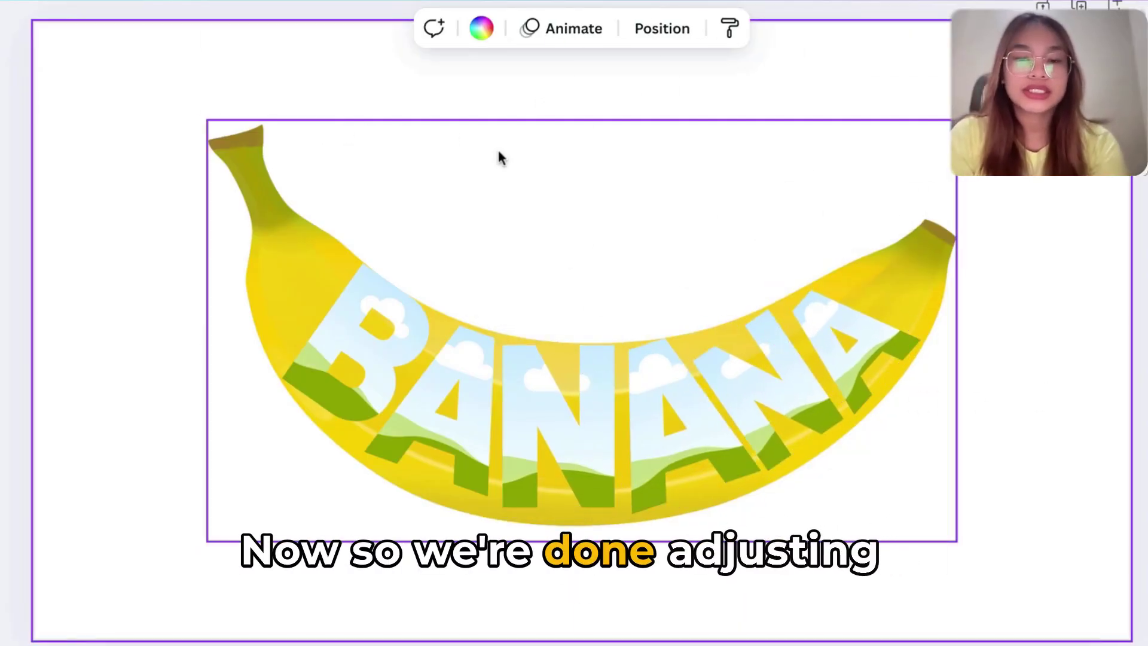
- Shrink the second A slightly and nudge it into line with the neighbouring letters inside the banana
click(453, 359)
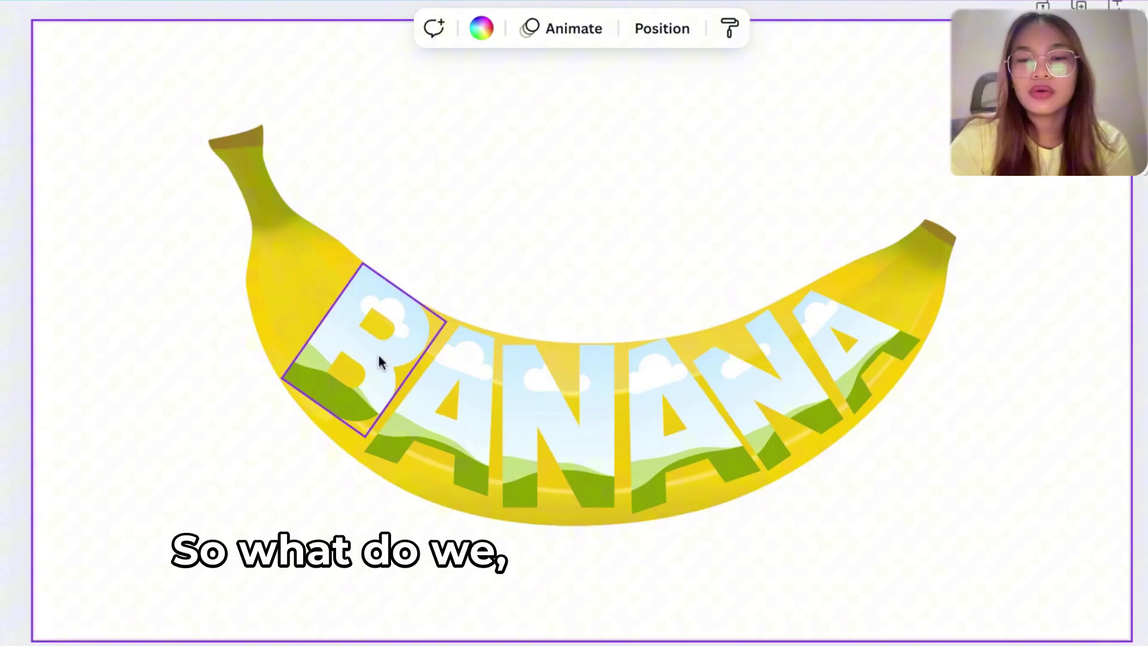
click(776, 368)
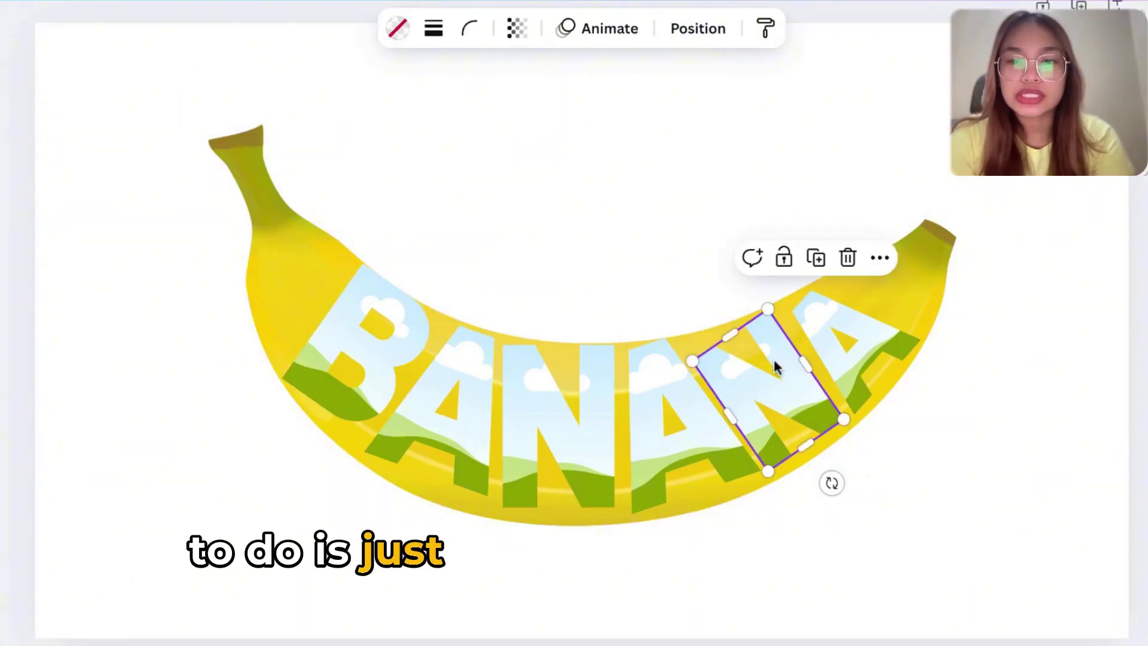
click(695, 417)
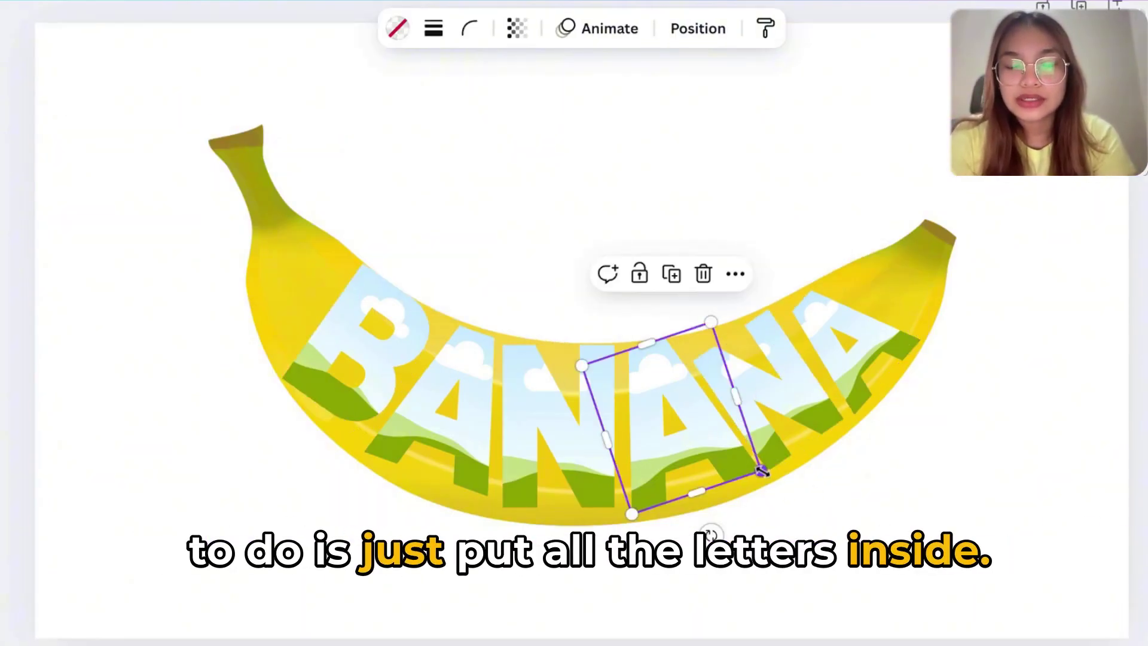
drag(761, 472, 753, 469)
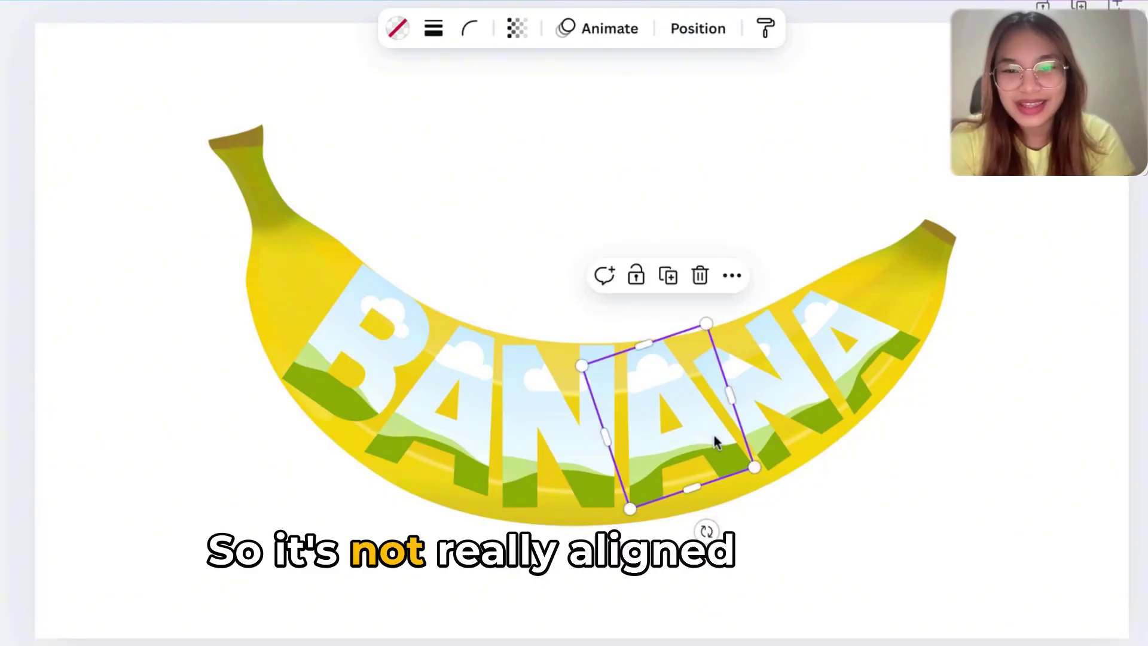
drag(714, 436, 718, 442)
click(782, 406)
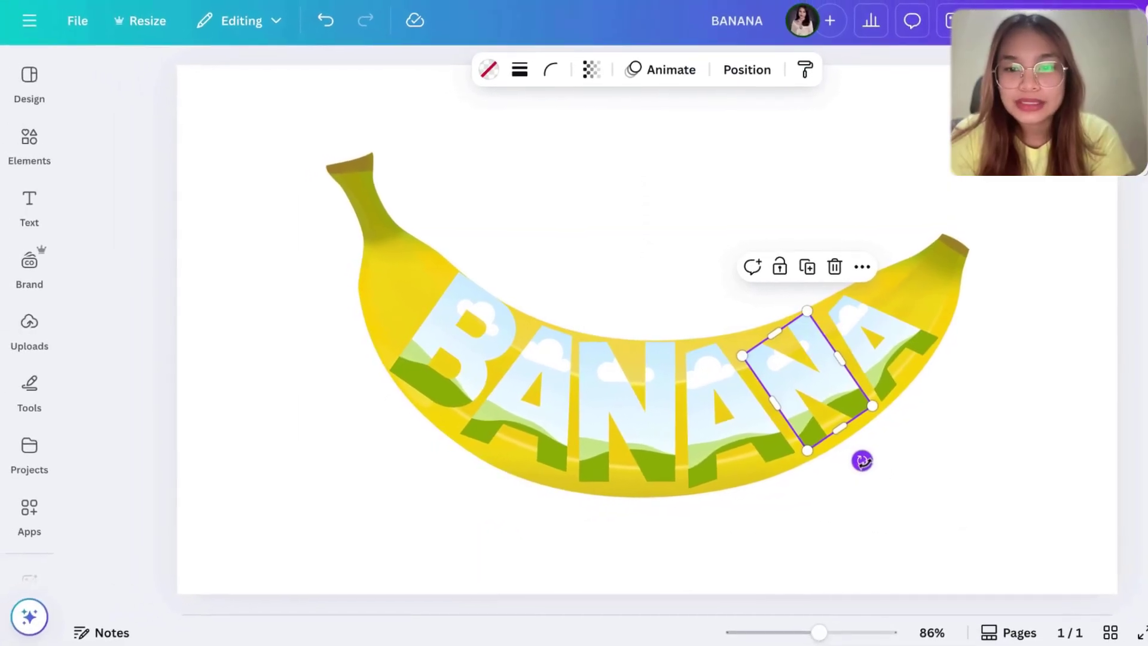
click(1028, 249)
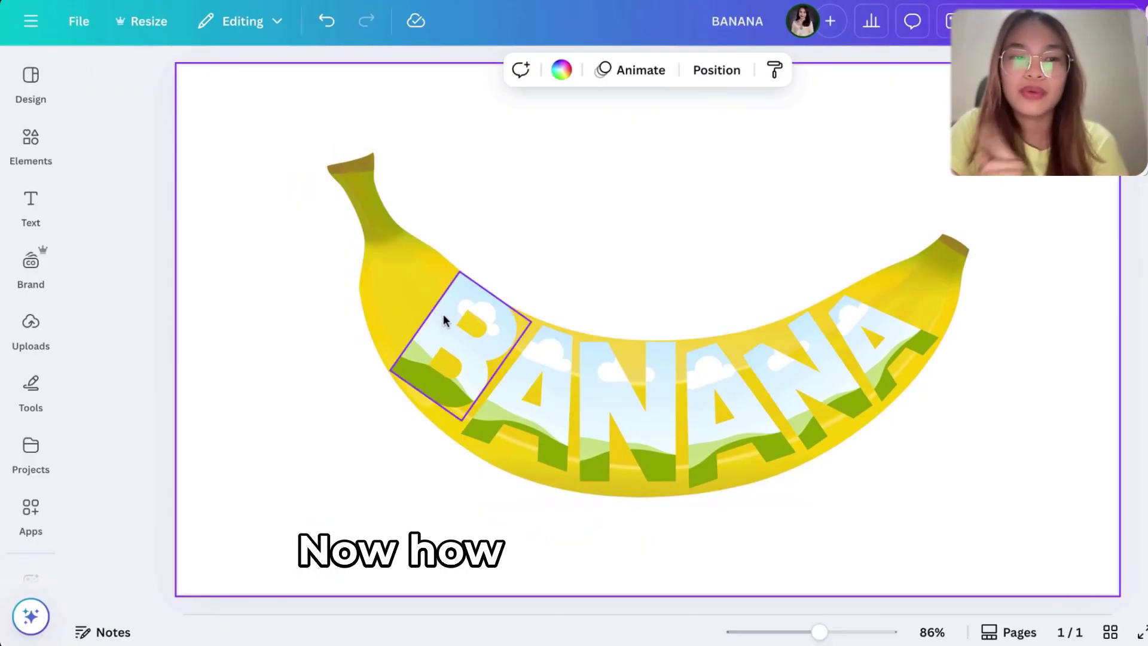
- Fill the B frame with the uploaded banana image
click(43, 339)
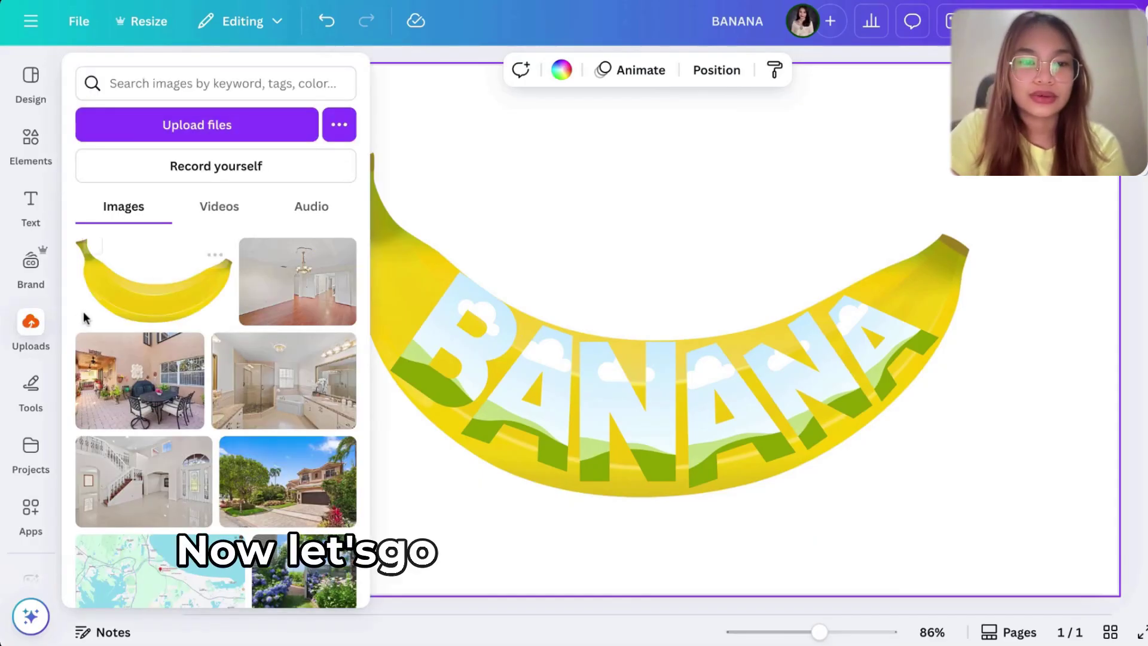
drag(119, 293, 442, 336)
click(367, 272)
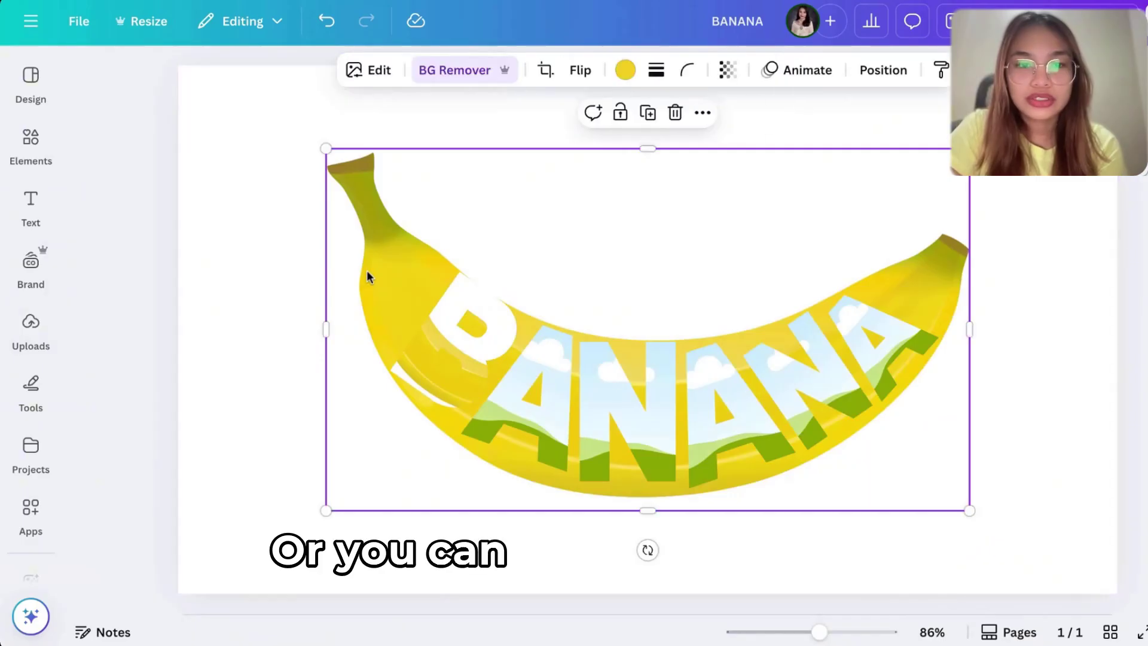
- Fill the first A and first N frames with copies of the banana image
key(ctrl+c)
key(ctrl+v)
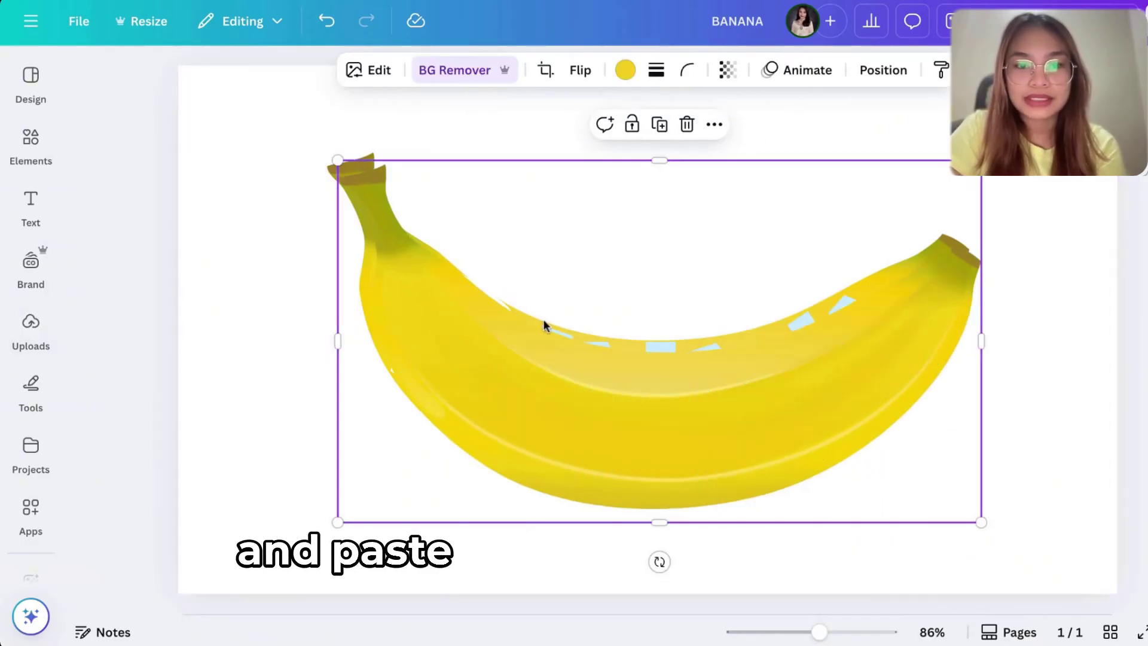
drag(544, 326, 539, 375)
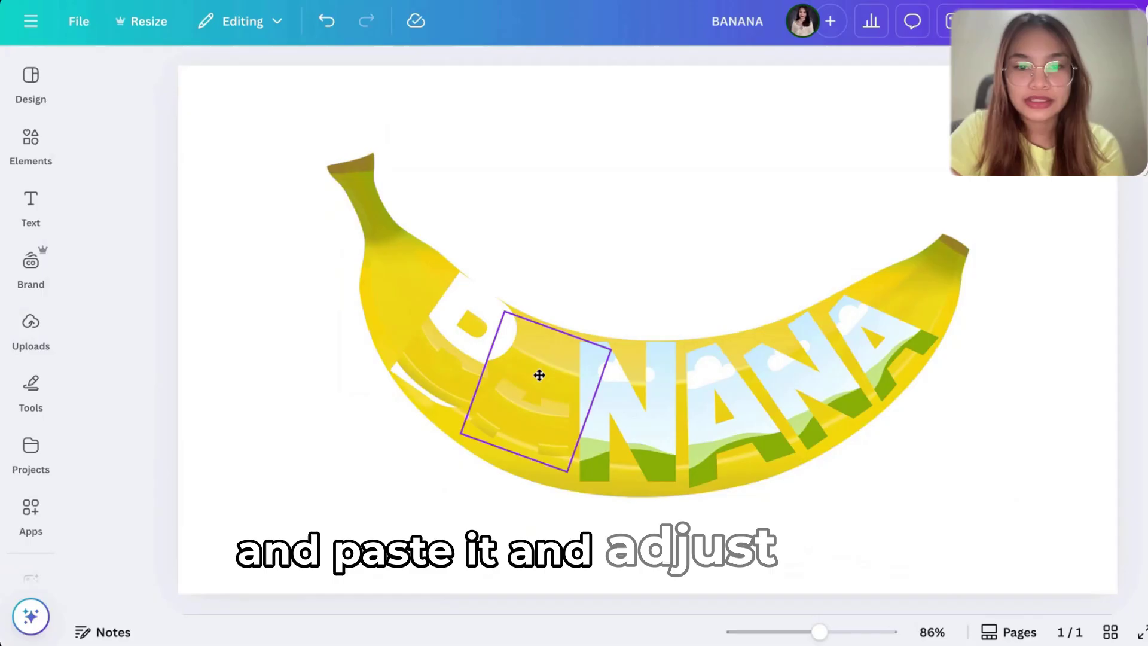
click(399, 242)
key(ctrl+c)
key(ctrl+v)
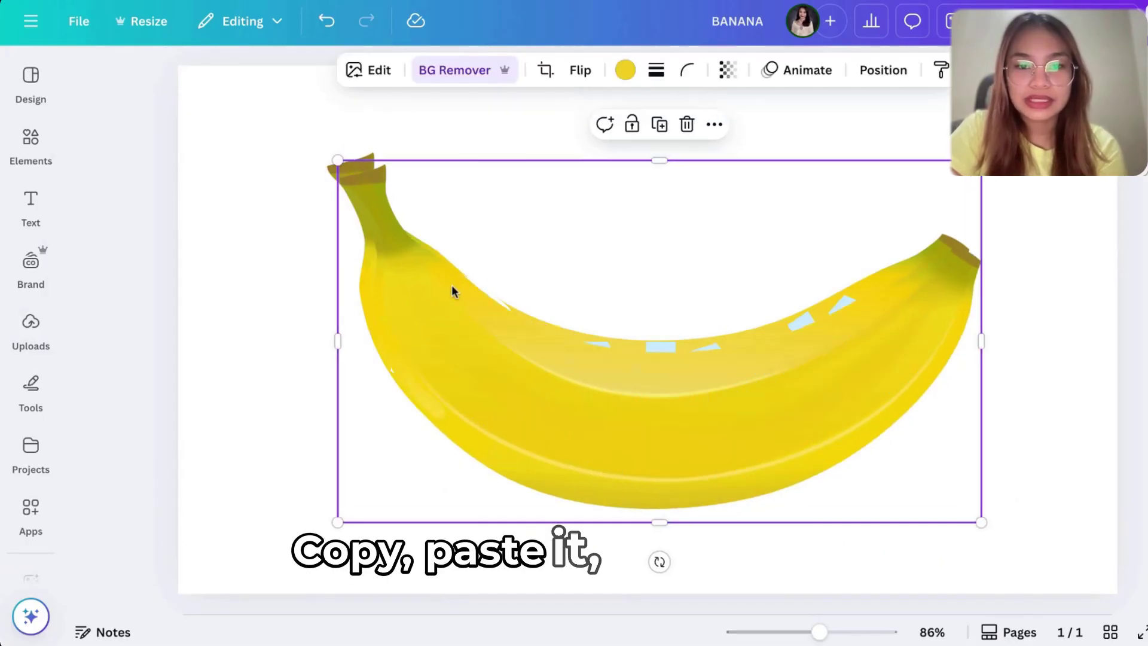
drag(451, 289, 608, 371)
- Fill the second A, second N and last A frames with further copies of the banana image
click(418, 277)
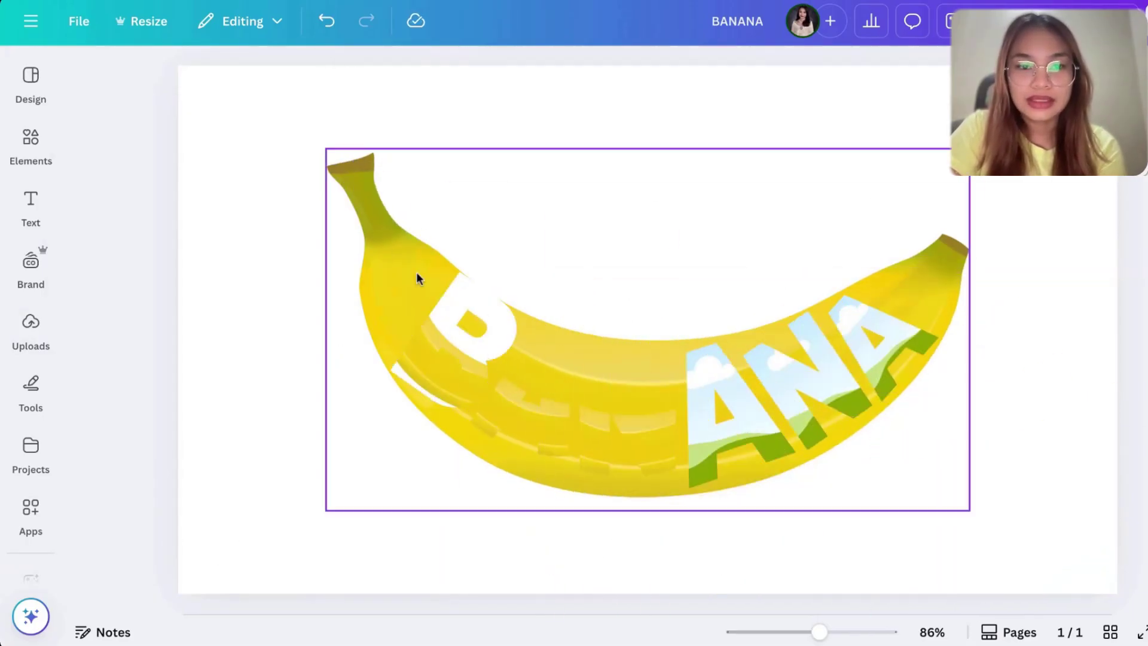
key(ctrl+v)
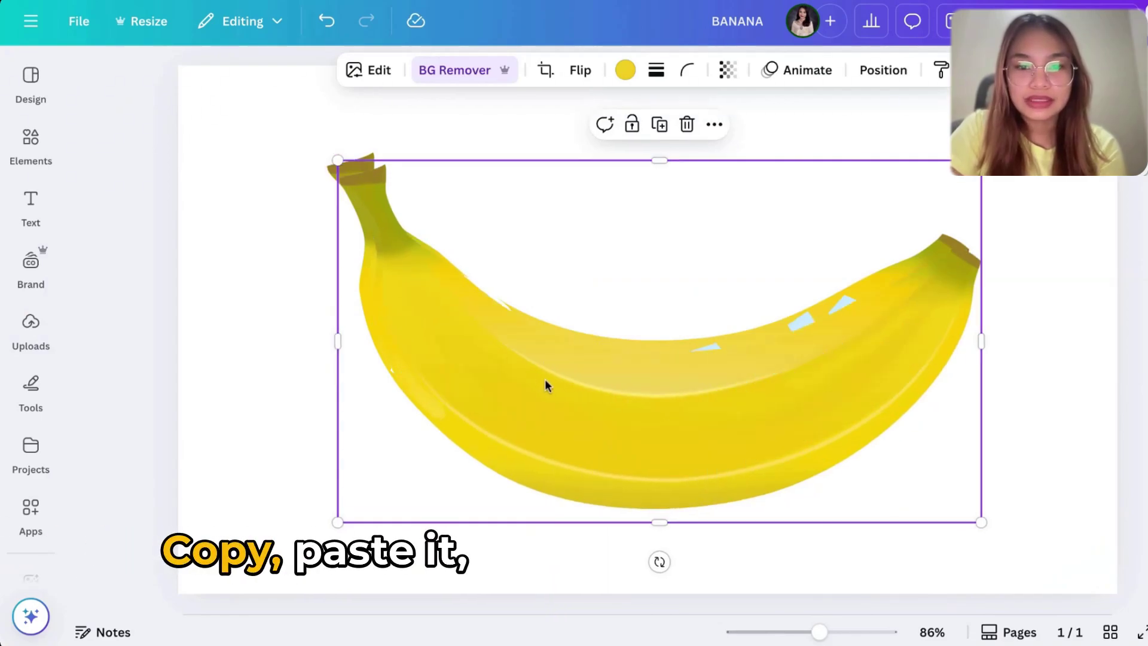
drag(545, 386, 730, 405)
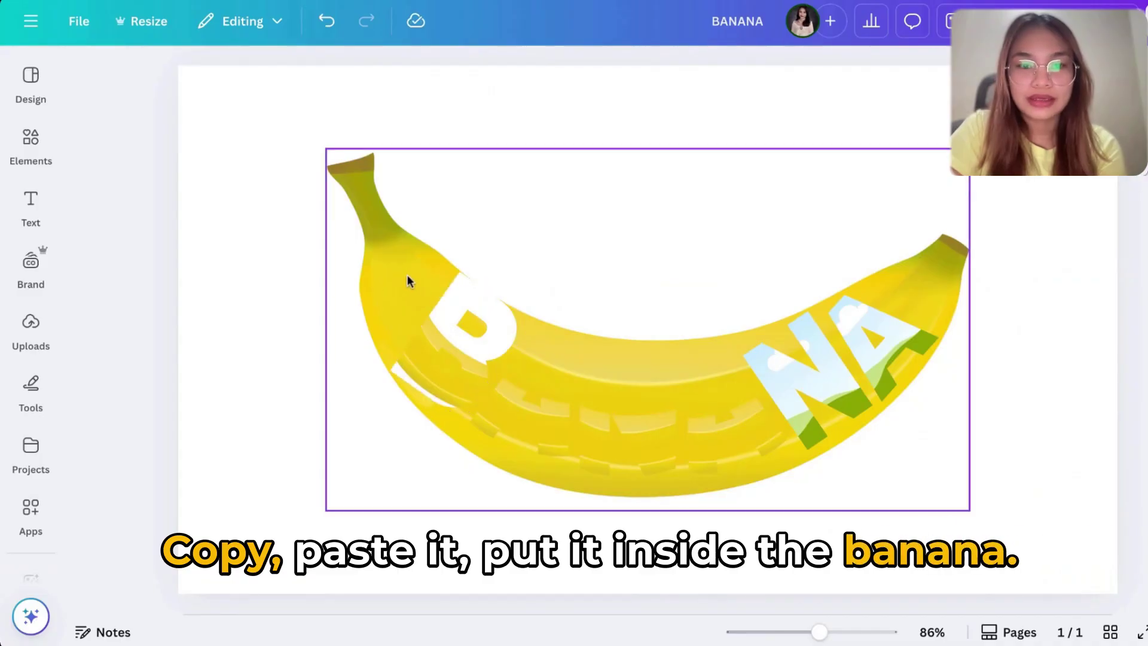
click(401, 274)
key(ctrl+v)
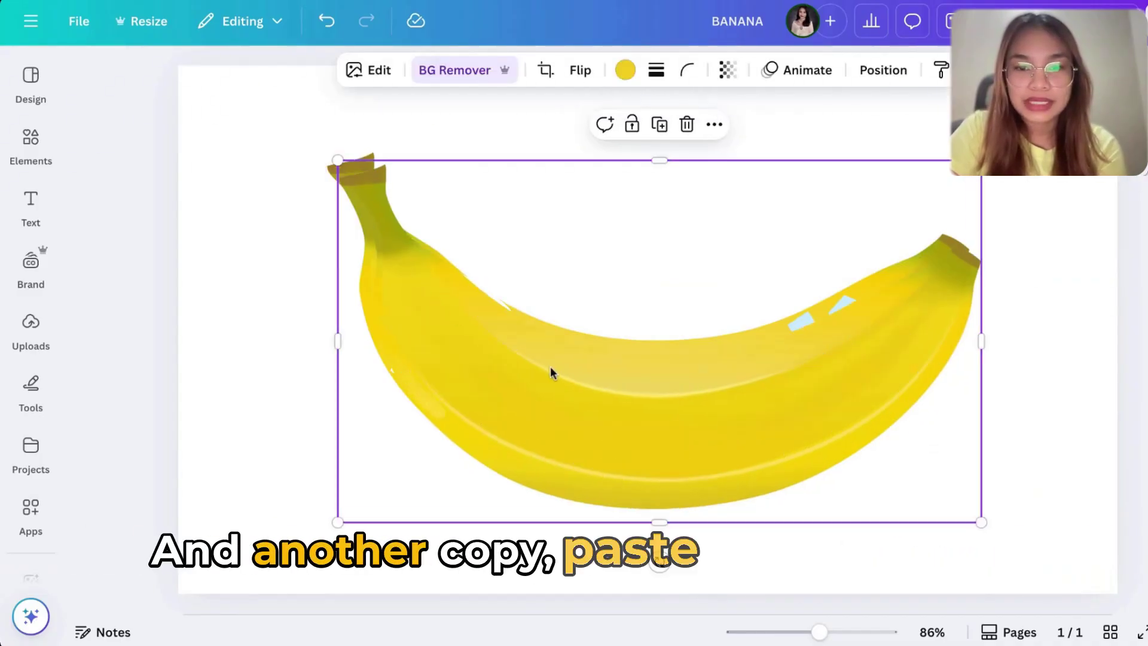
drag(550, 372, 814, 379)
click(400, 239)
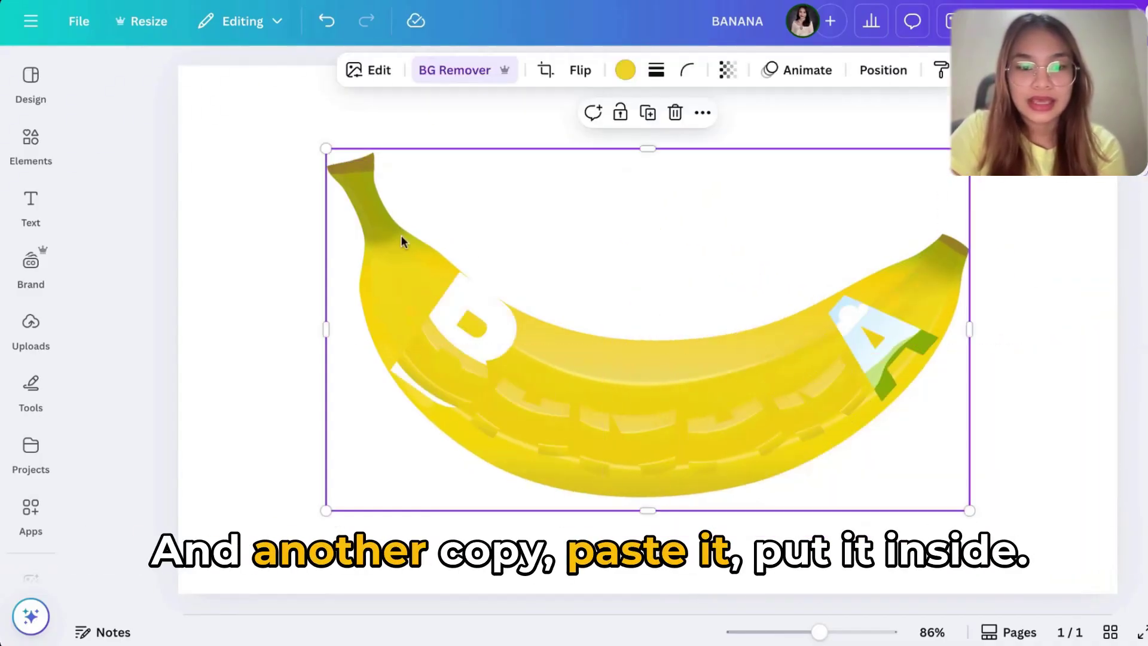
key(ctrl+v)
drag(435, 274, 861, 341)
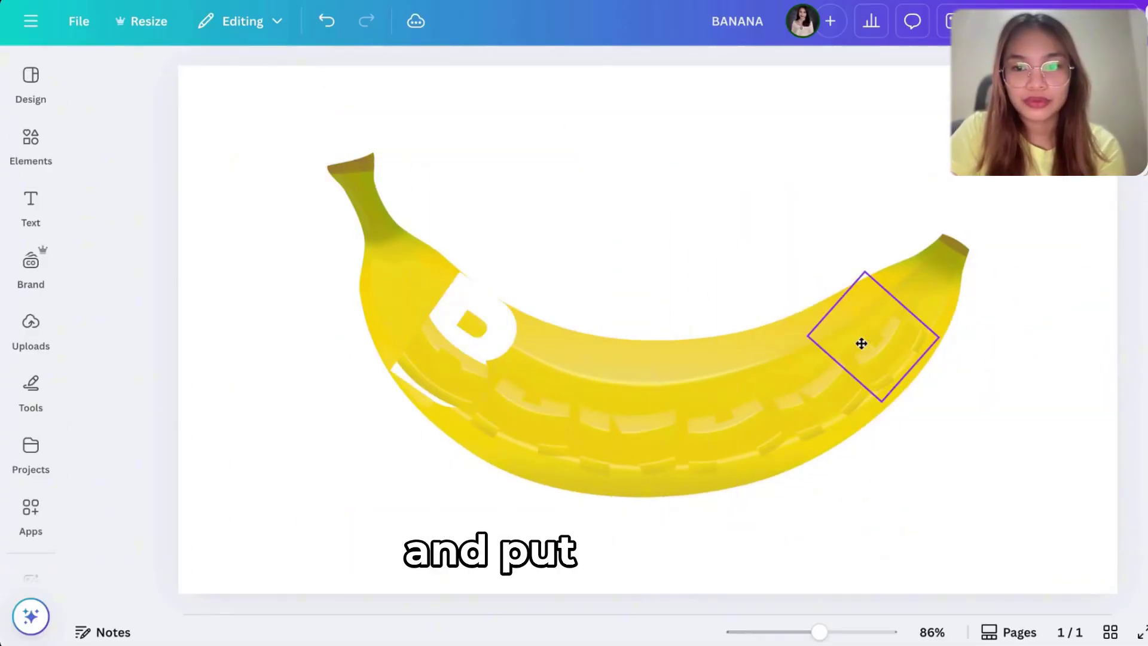
- Enlarge the banana image inside the B frame to nearly the background banana's size and rotate it to -20.6
double_click(456, 347)
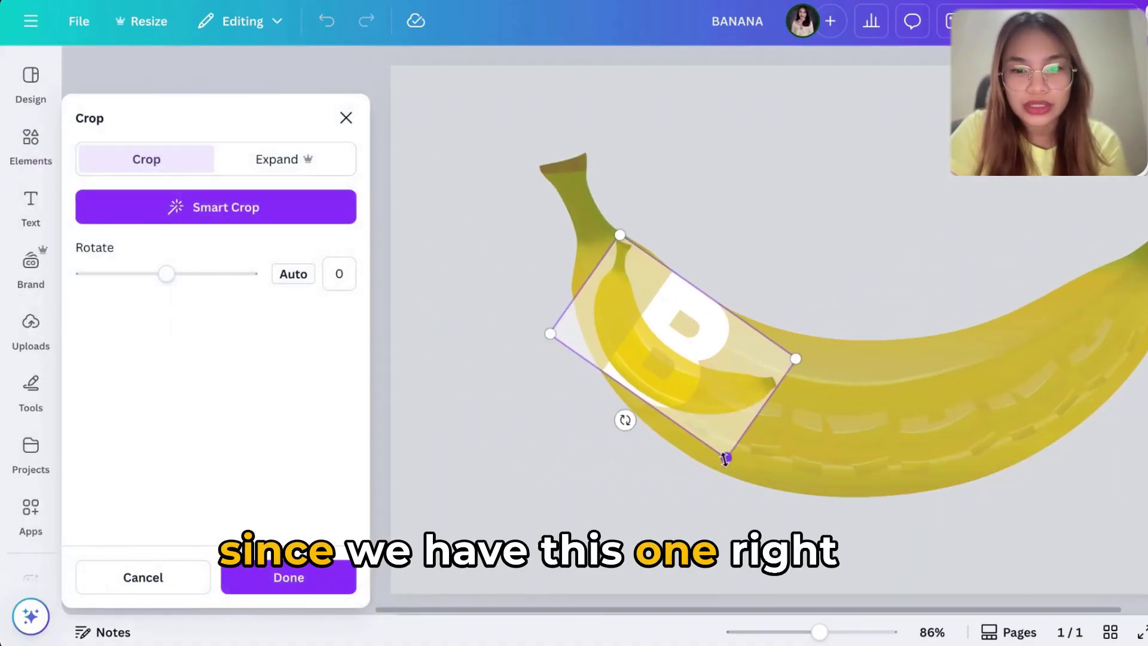
drag(724, 458, 1034, 586)
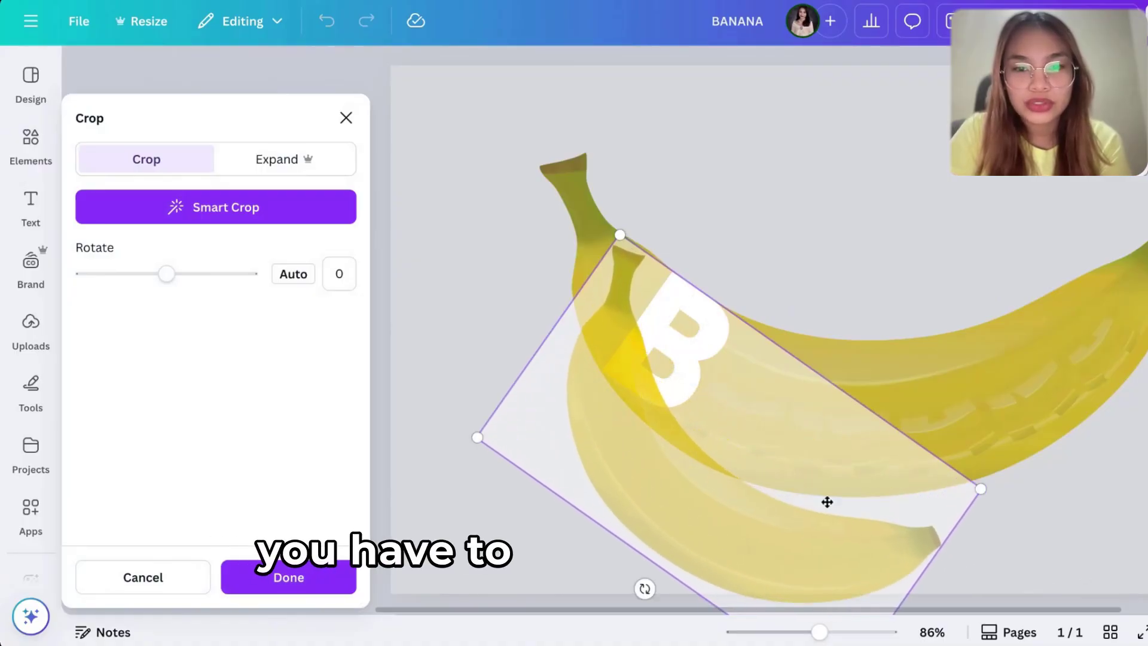
drag(827, 502, 788, 413)
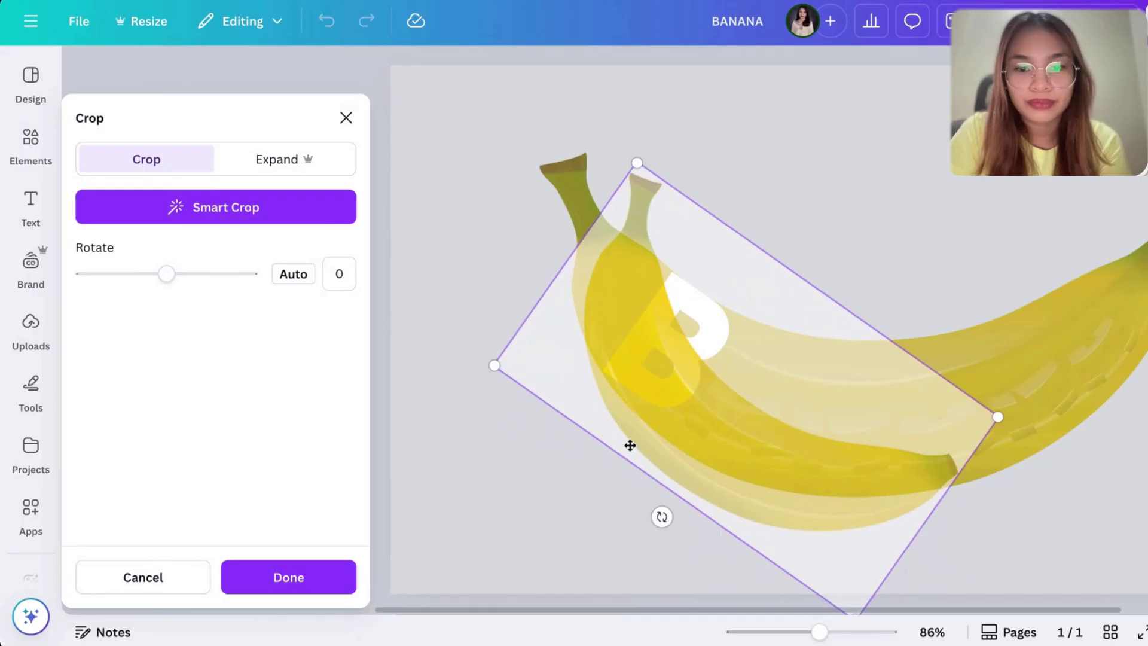
drag(655, 505, 707, 522)
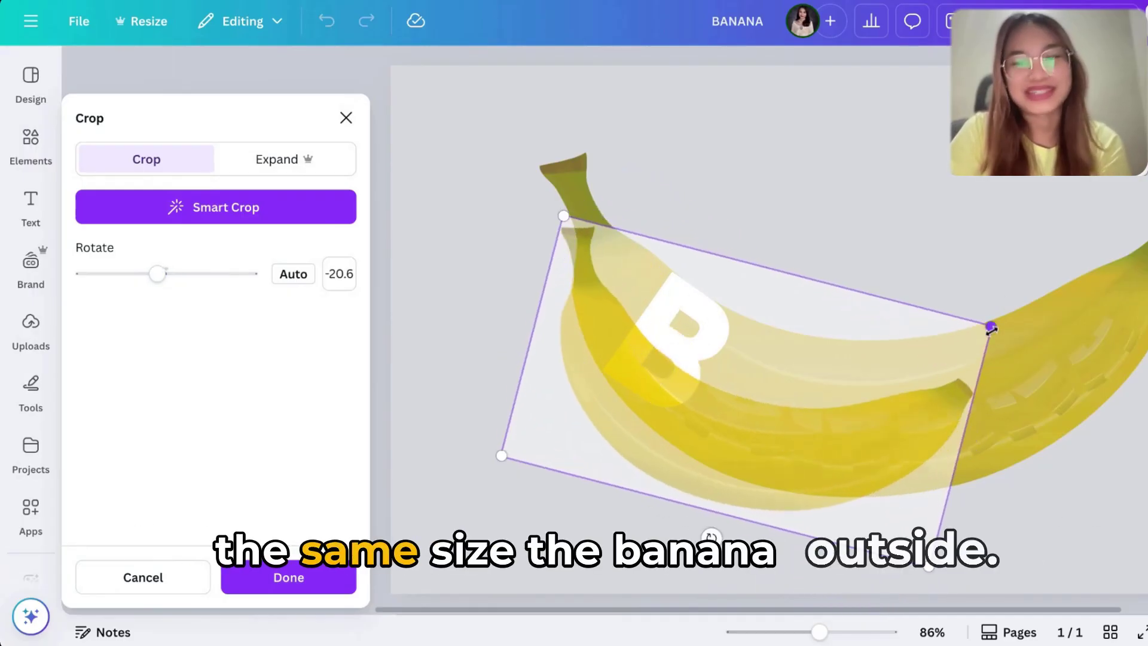
drag(990, 326, 1145, 285)
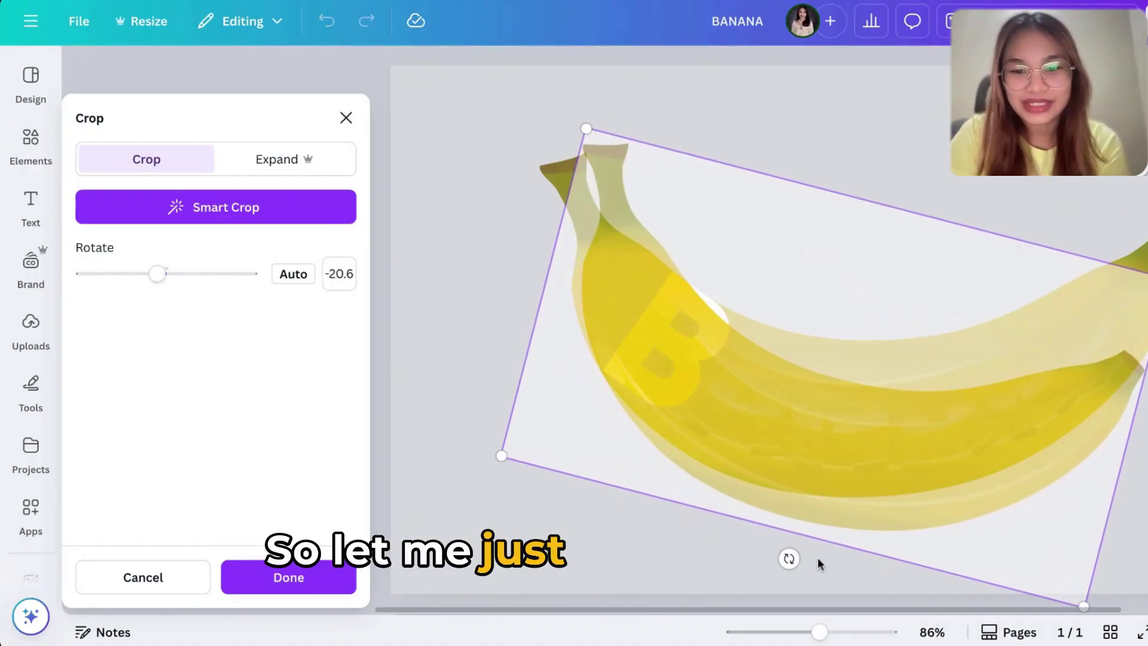
- Rotate the B frame's image to -34.7, then fit its size and position exactly over the background banana and apply the crop
drag(789, 558, 820, 563)
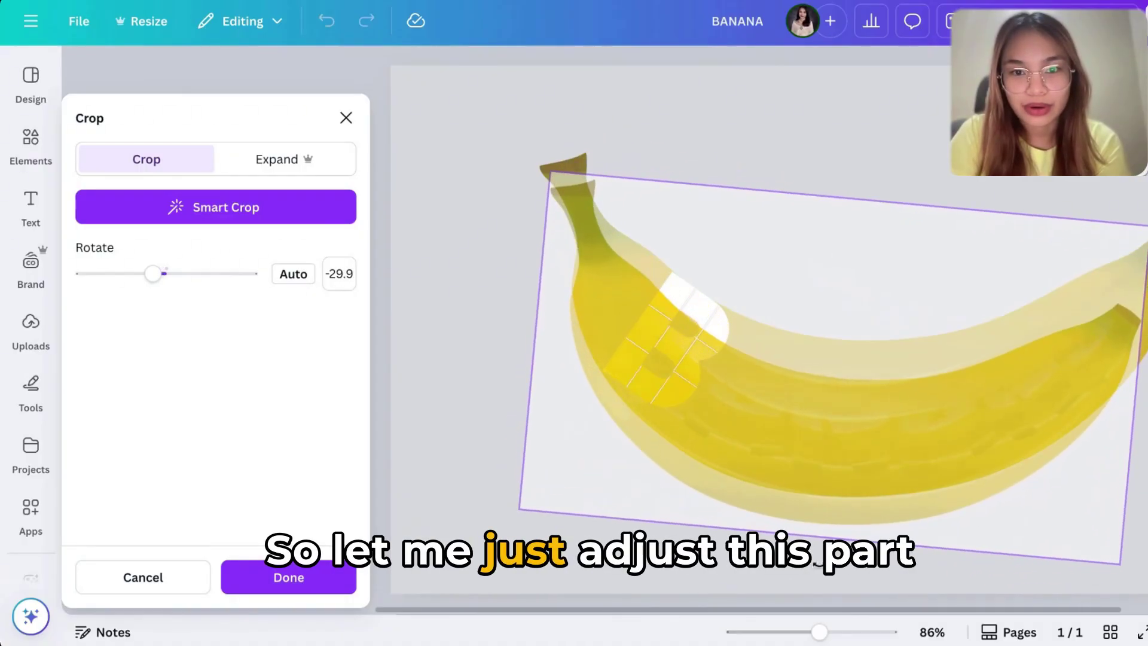
drag(1056, 460, 1063, 418)
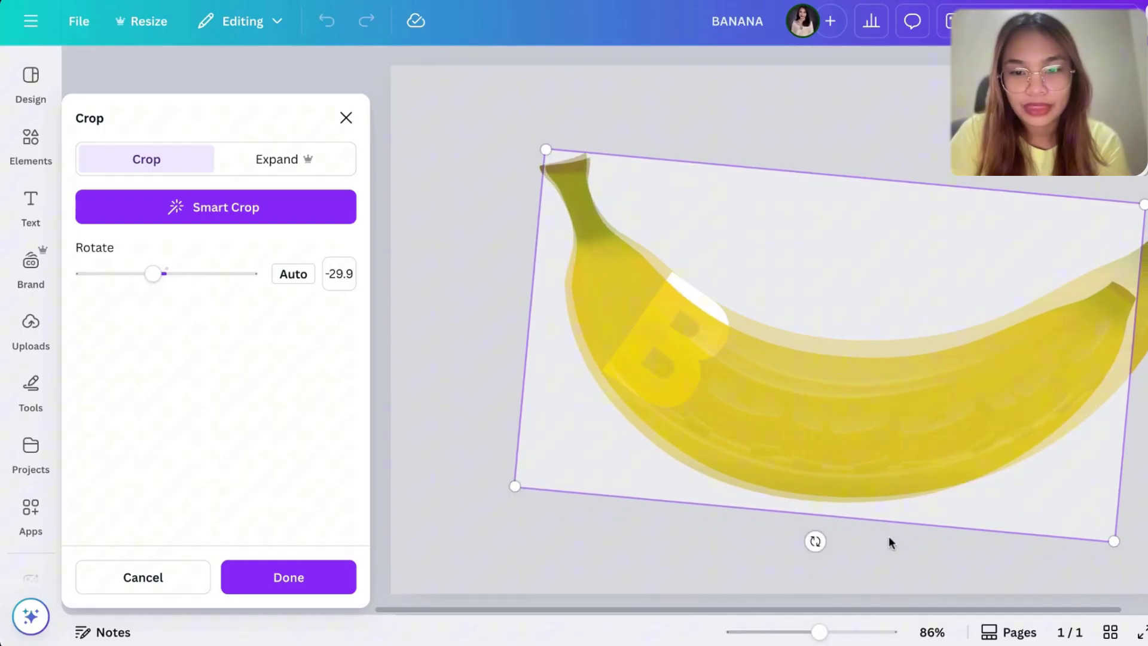
drag(815, 541, 836, 539)
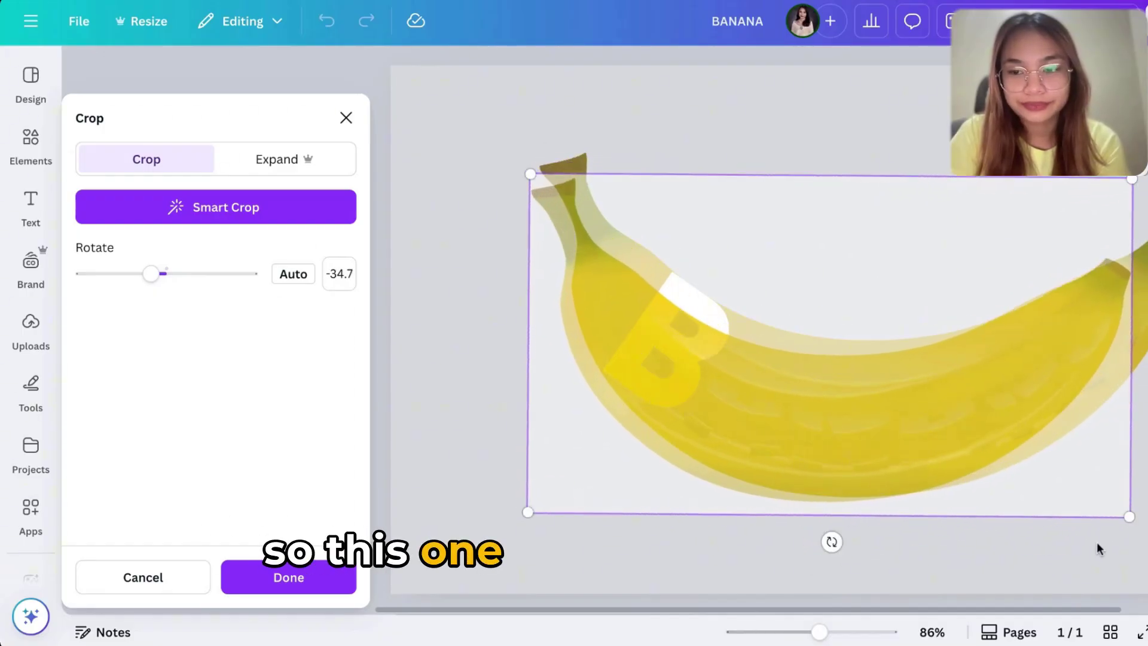
drag(1129, 513, 1147, 539)
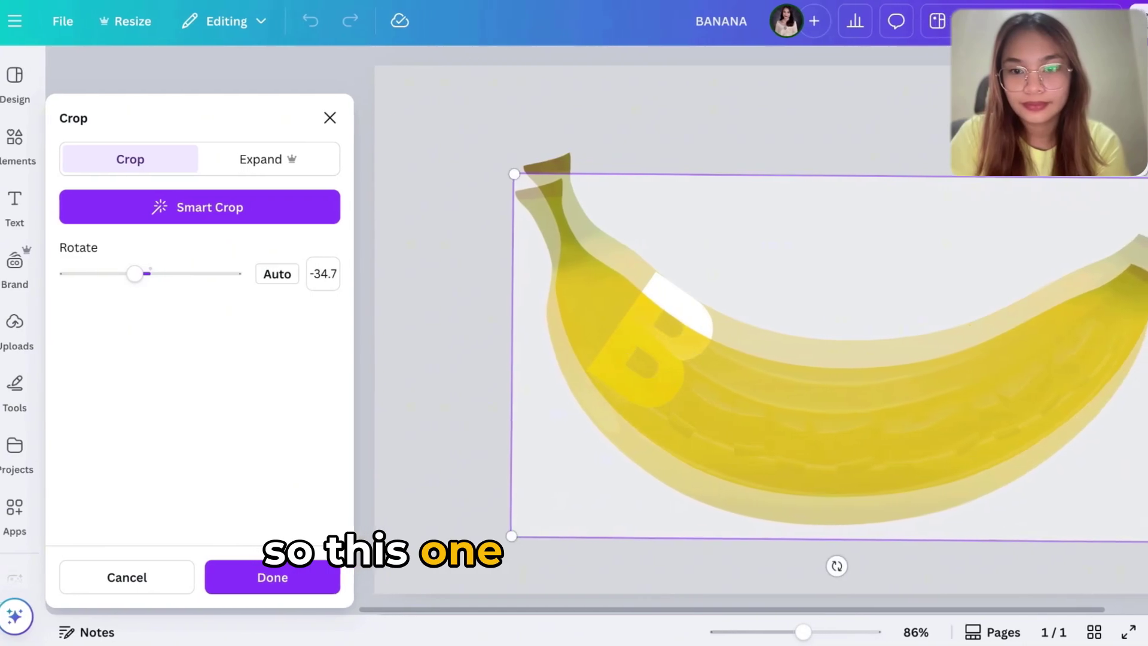
drag(1069, 394, 1035, 369)
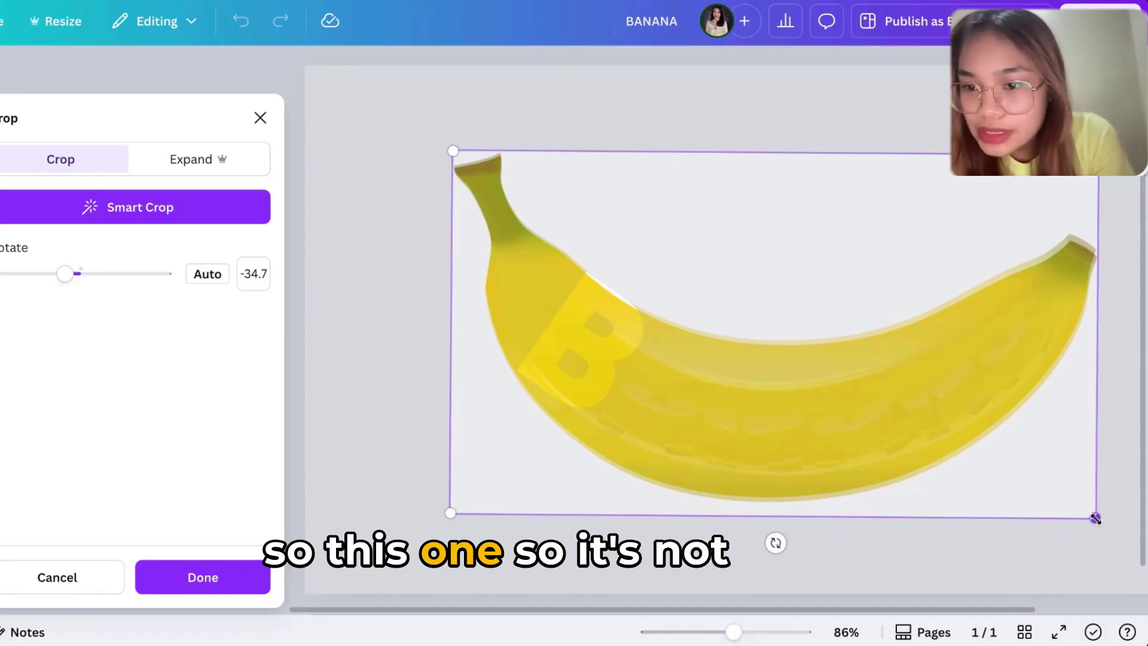
drag(1095, 518, 1089, 515)
drag(1092, 156, 1098, 151)
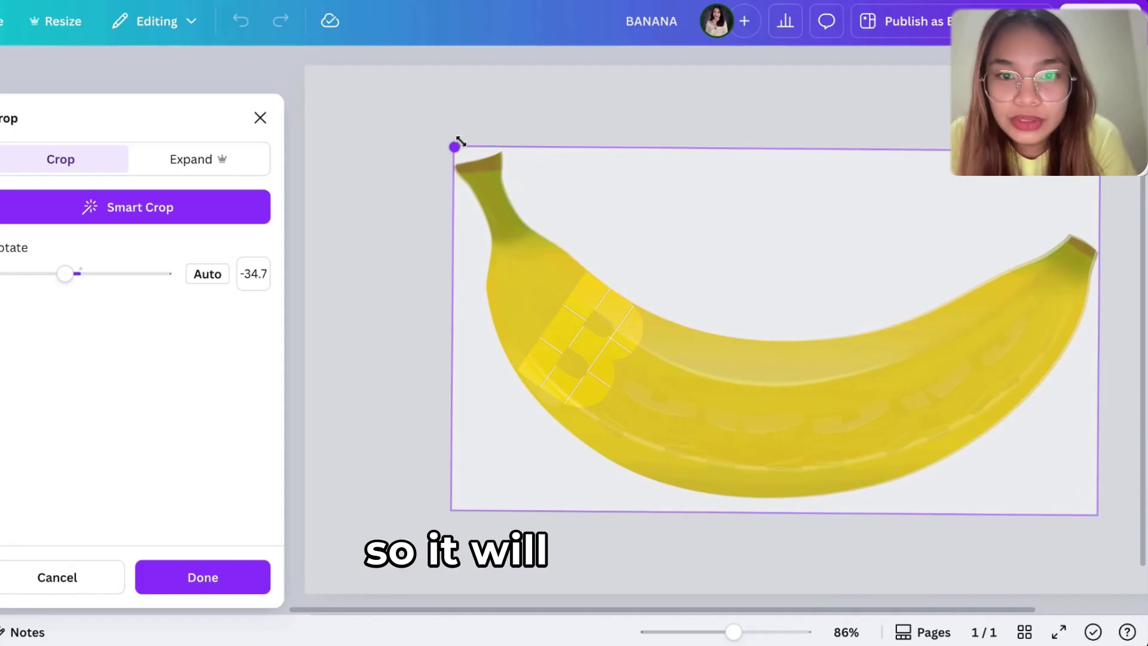
click(818, 110)
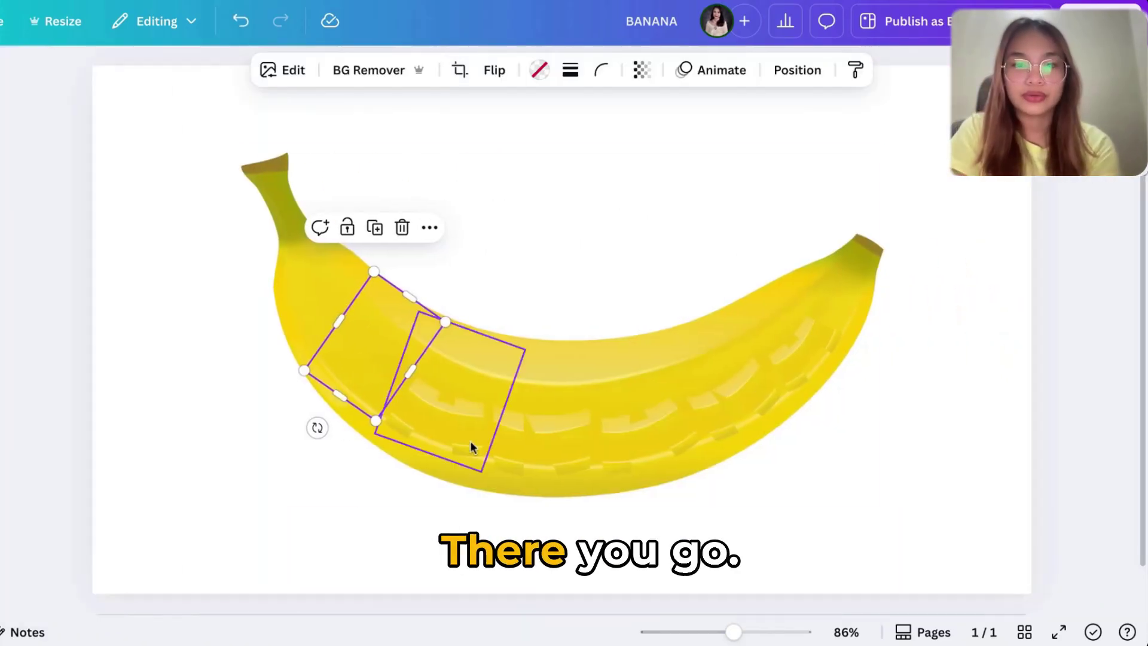
- Enlarge the banana image inside the first A frame and turn it to roughly match the background banana
double_click(428, 421)
drag(574, 292, 461, 161)
drag(821, 287, 1032, 250)
drag(648, 485, 684, 484)
drag(687, 418, 728, 433)
drag(1005, 501, 1106, 532)
- Fine-tune the rotation, size and position of the first A's image to coincide with the background banana, and apply the crop
drag(948, 370, 949, 372)
drag(757, 562, 770, 559)
drag(837, 407, 843, 393)
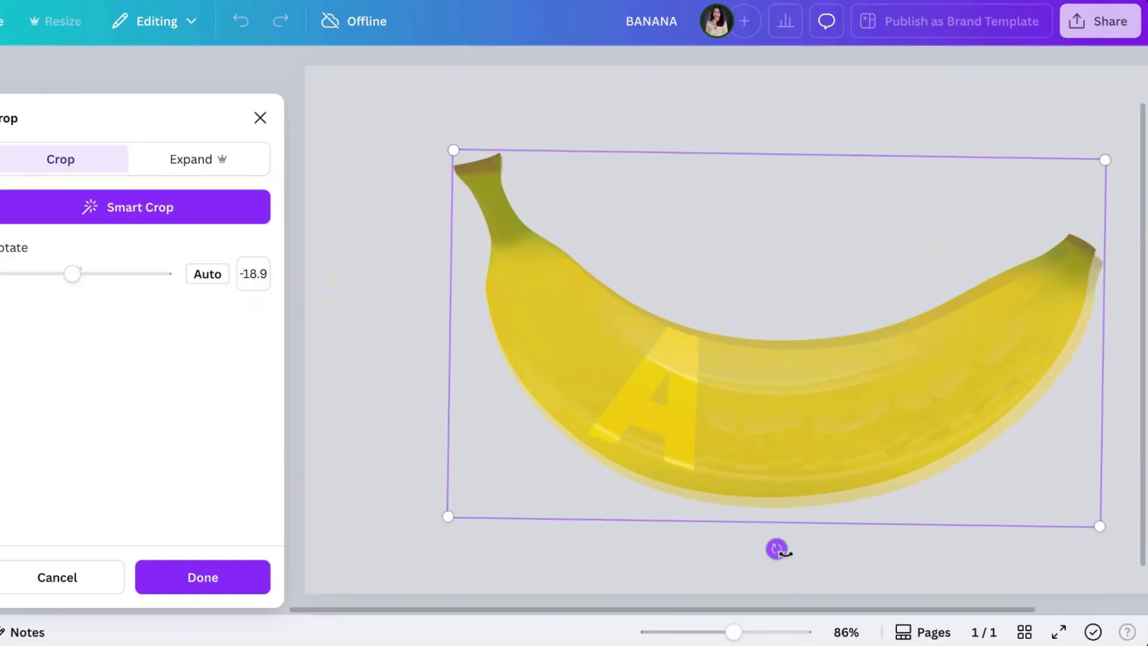
drag(779, 550, 790, 550)
drag(461, 172, 473, 157)
click(1068, 568)
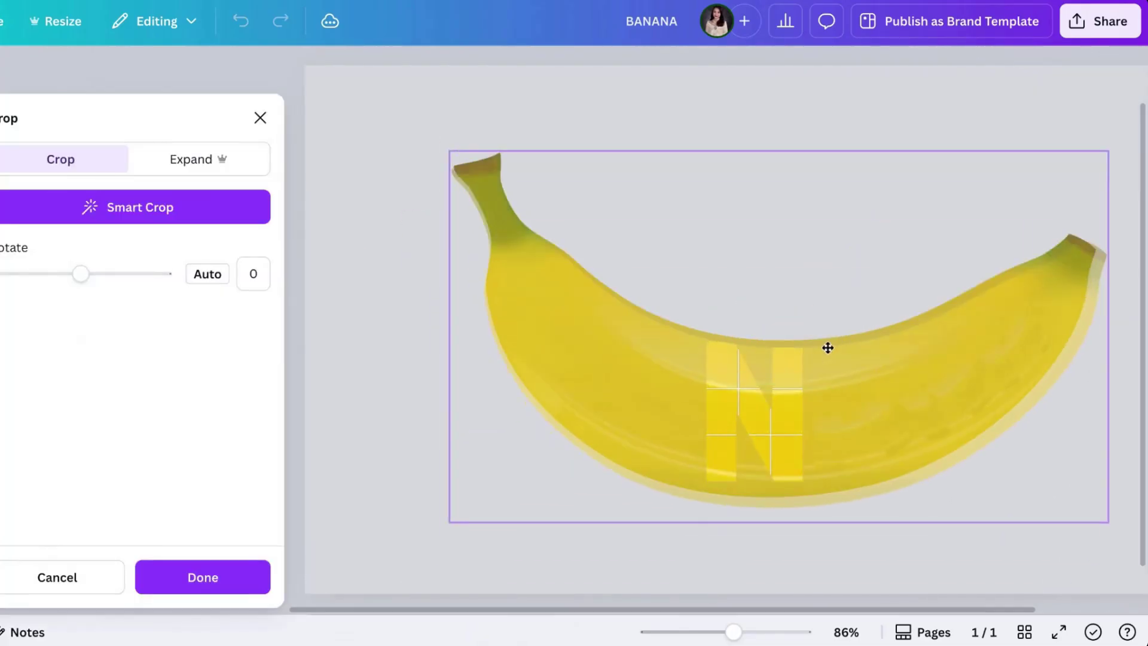
- Align the banana images inside the remaining letter frames with the background banana
click(961, 554)
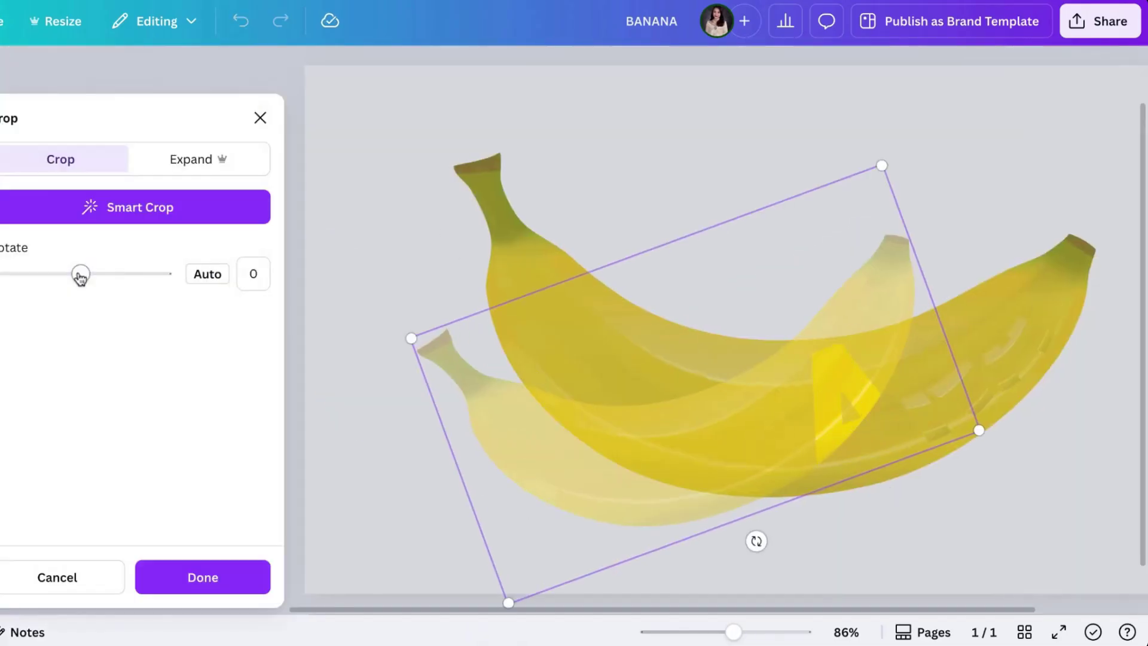
drag(80, 275, 90, 273)
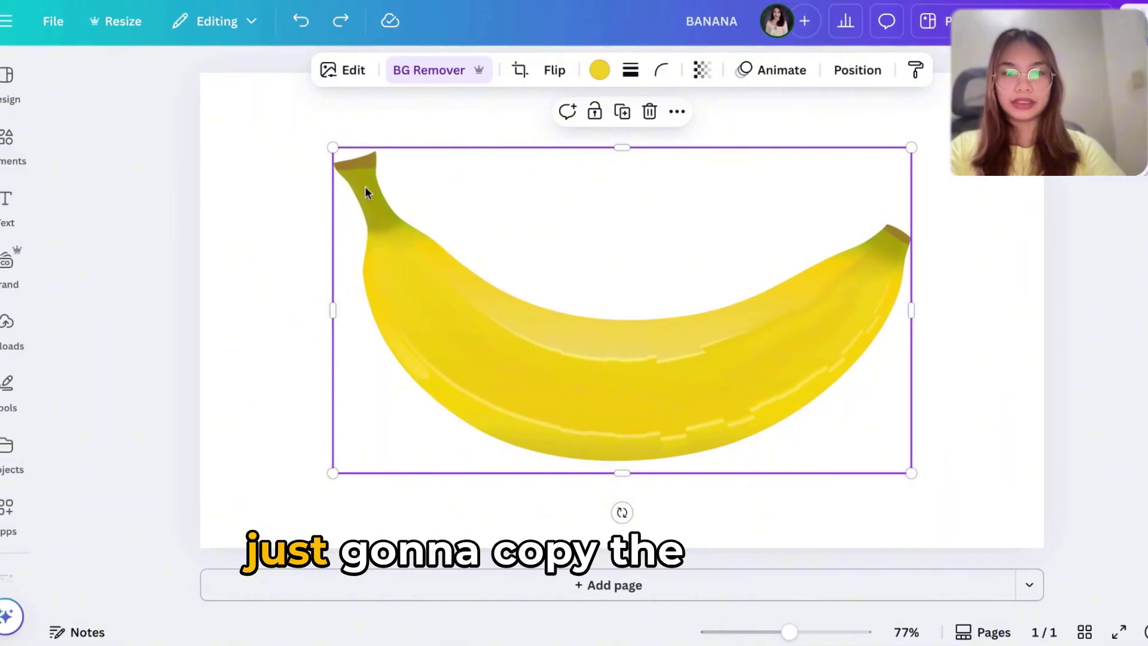
- Paste a copy of the background banana exactly over the original and crop it to a narrow piece at the banana's right tip
key(super+v)
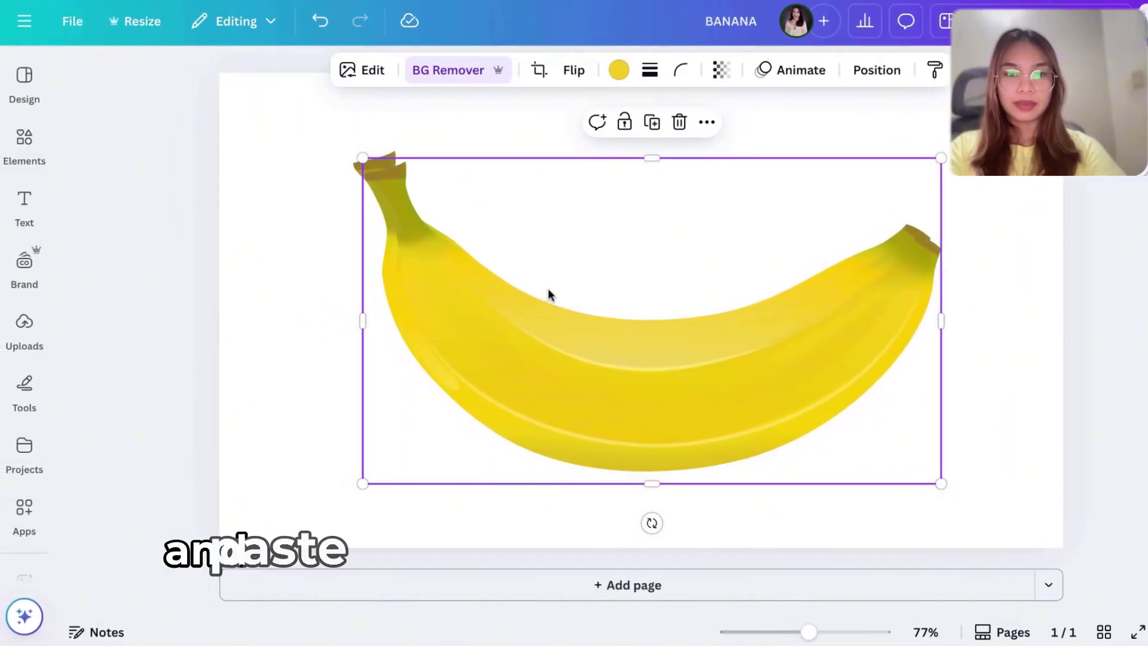
drag(541, 295, 533, 284)
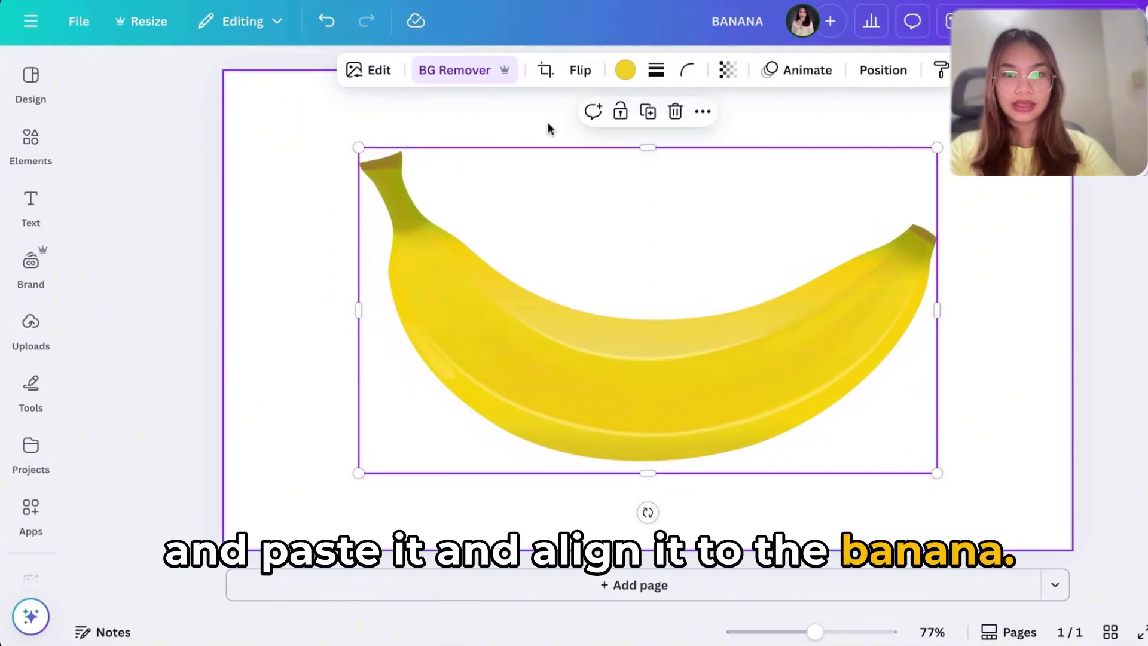
click(547, 72)
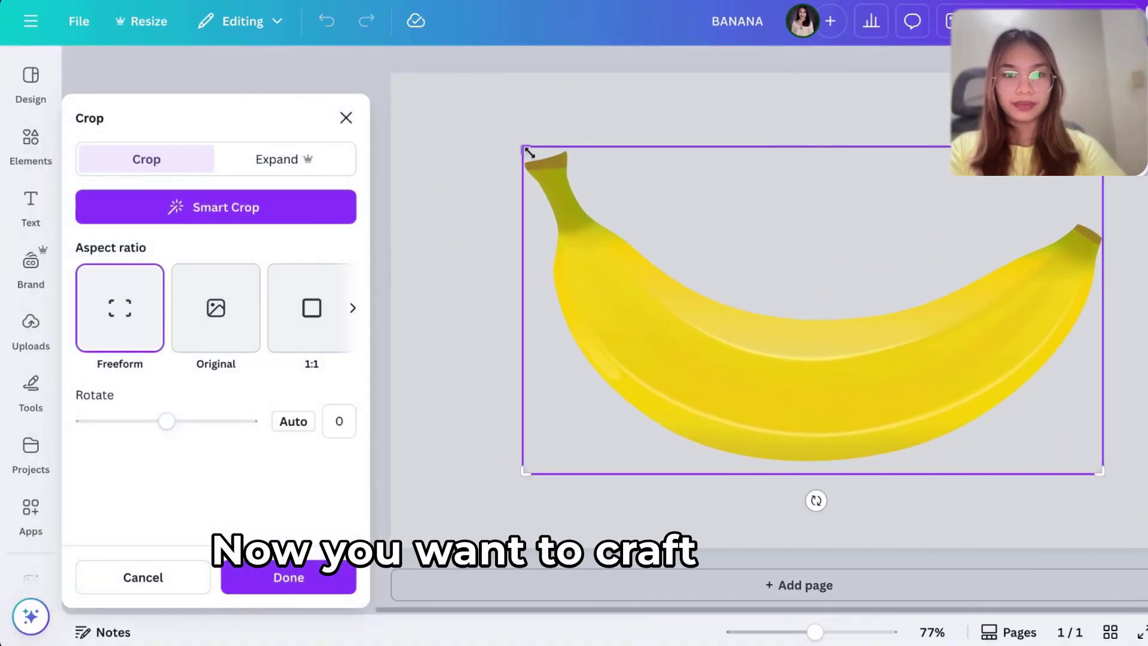
drag(528, 152, 950, 172)
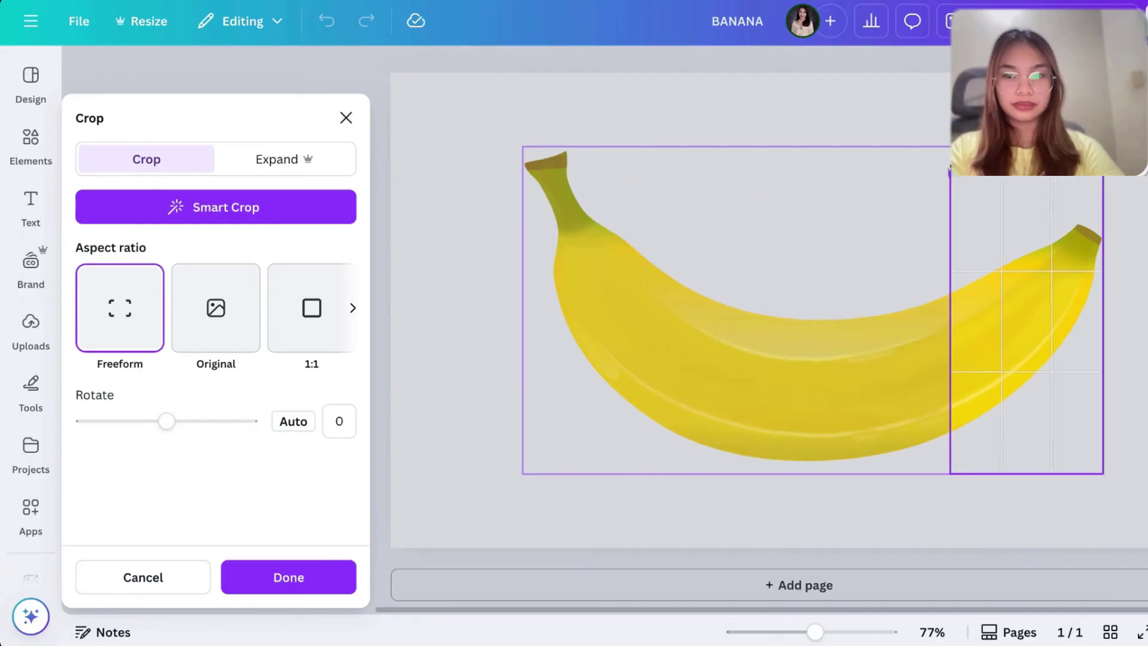
drag(1027, 472, 1034, 420)
click(1142, 379)
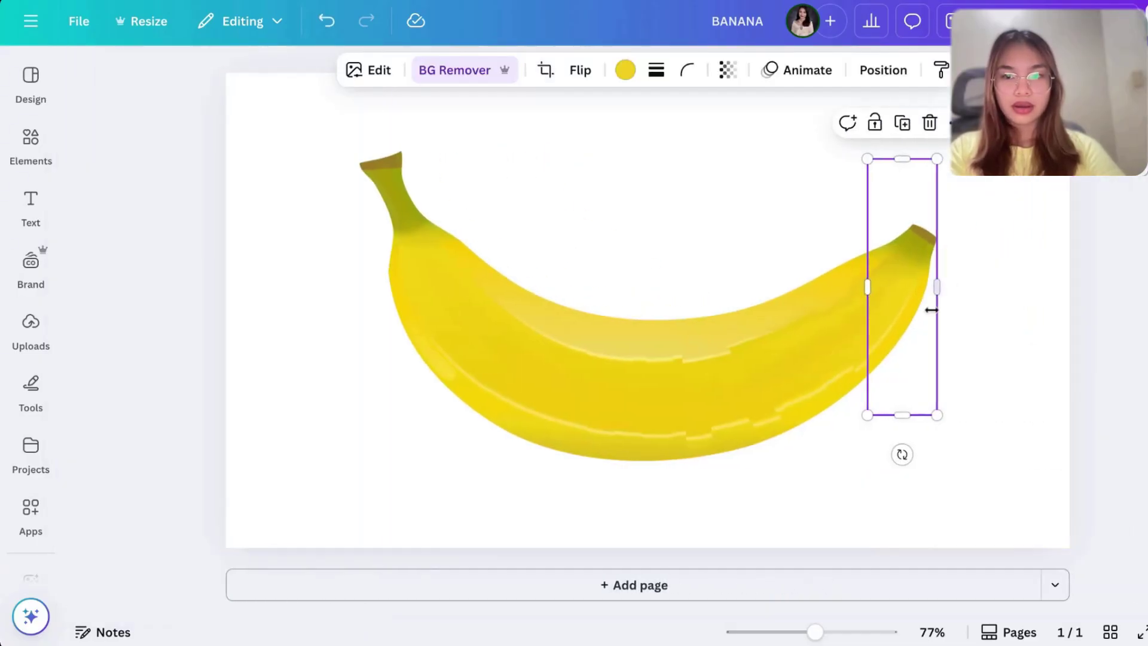
- Crop the original background banana to just its left stem, ending above the letter B
double_click(398, 234)
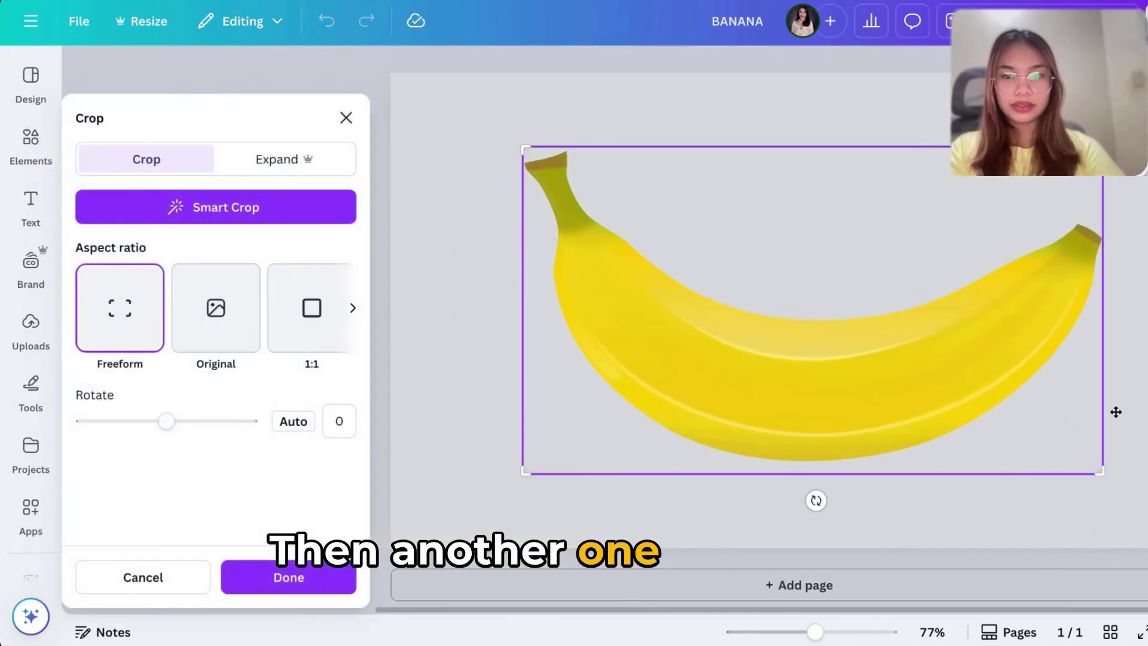
drag(1102, 472, 620, 441)
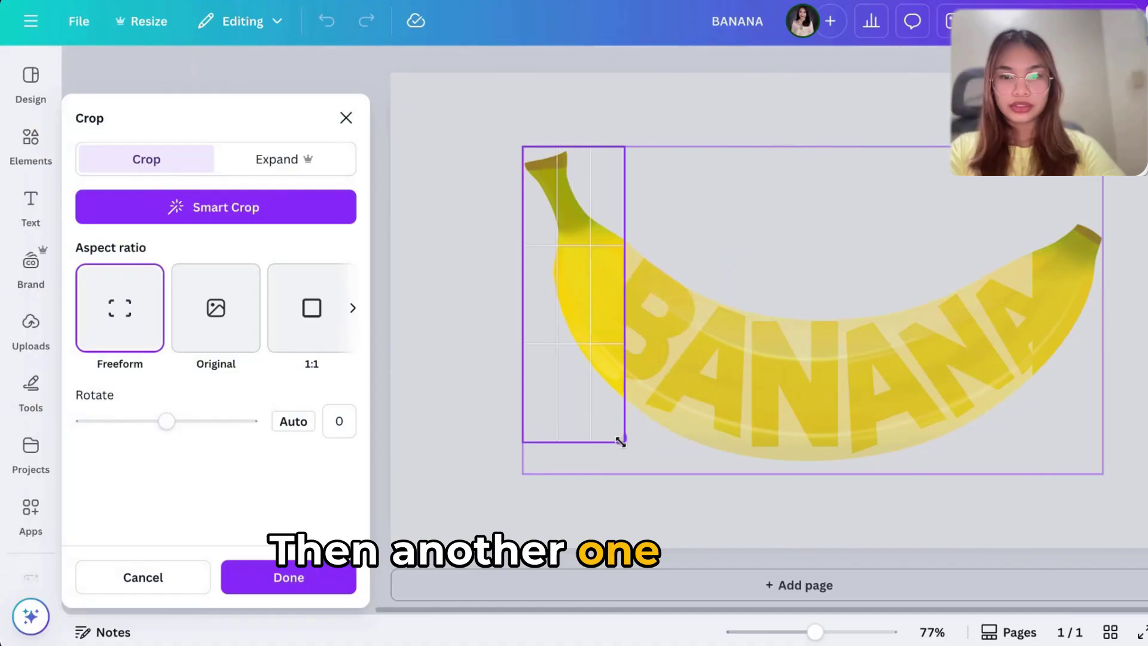
drag(651, 279, 605, 330)
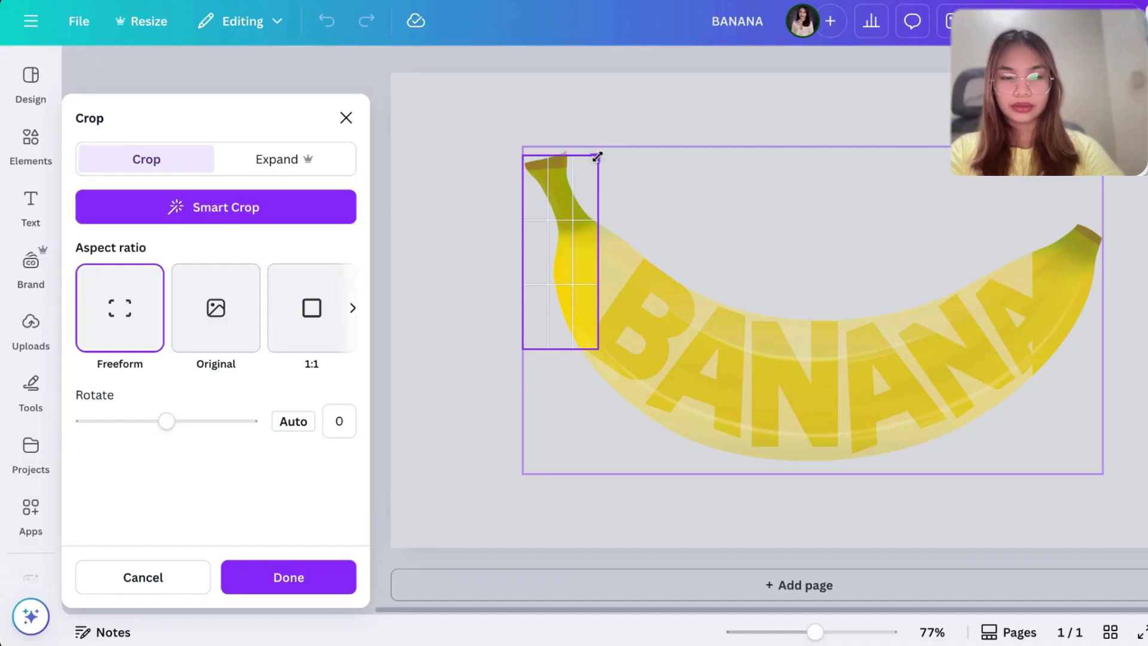
drag(597, 157, 676, 149)
drag(676, 347, 641, 266)
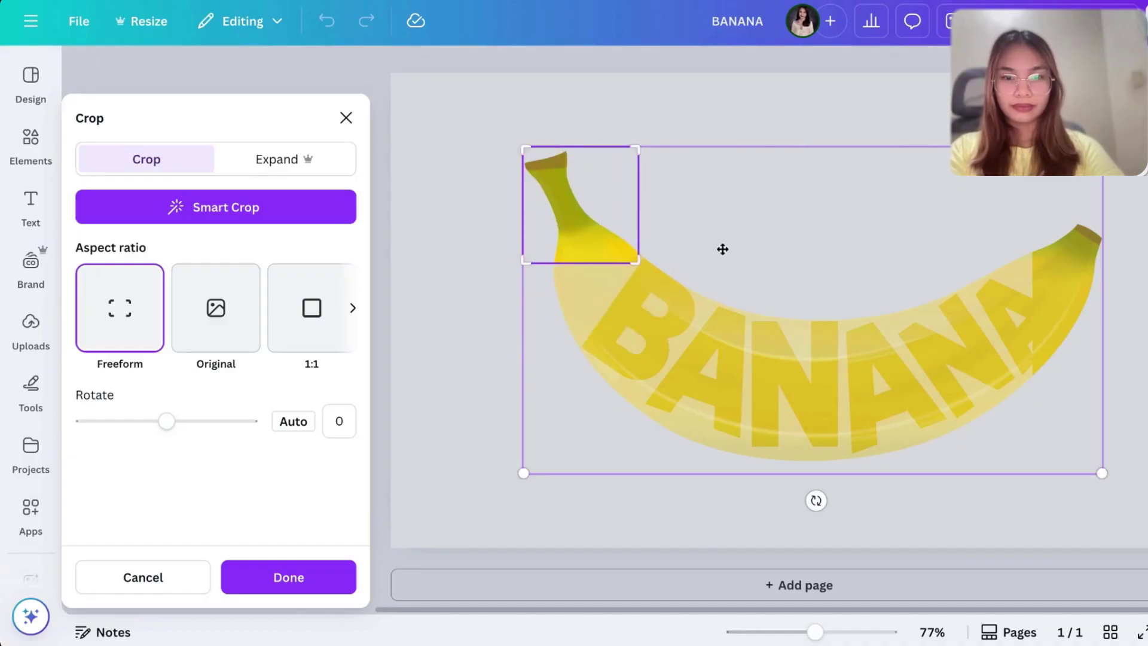
key(Return)
click(888, 325)
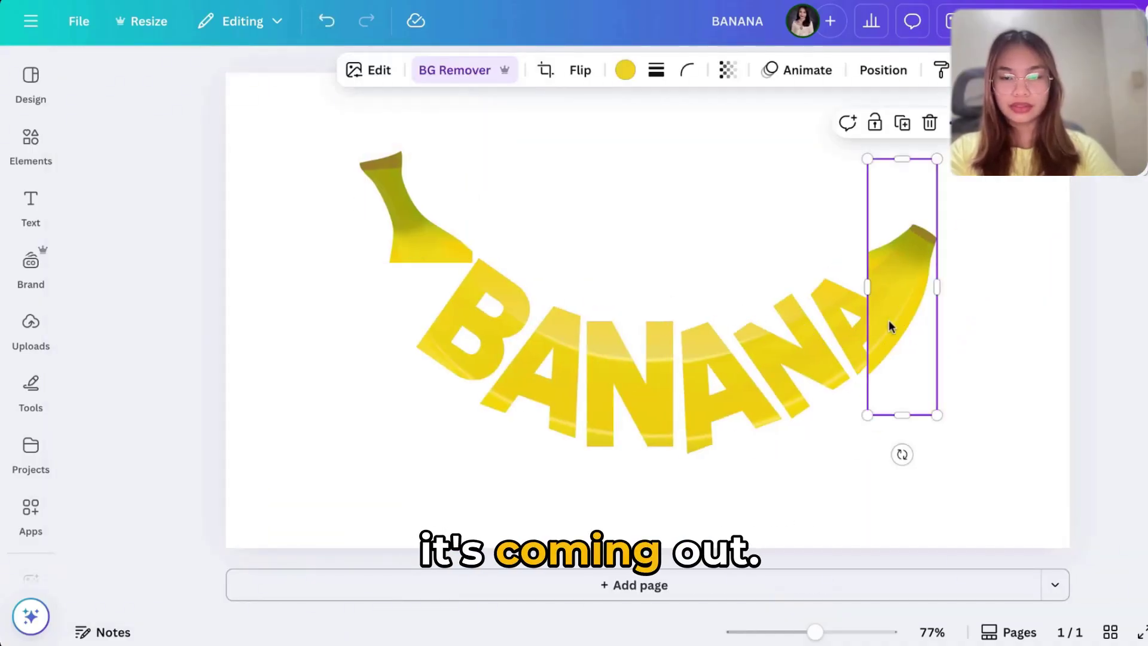
- Recrop the banana's right tip piece to a wider area that ends just above the last A
double_click(888, 321)
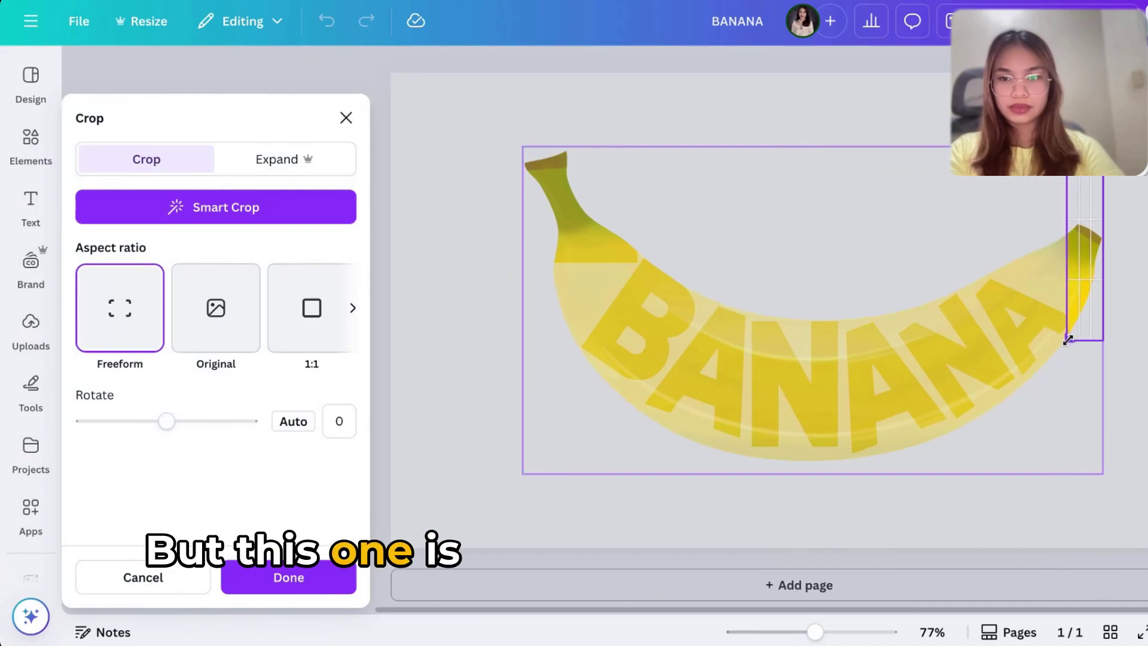
drag(1071, 338, 1069, 313)
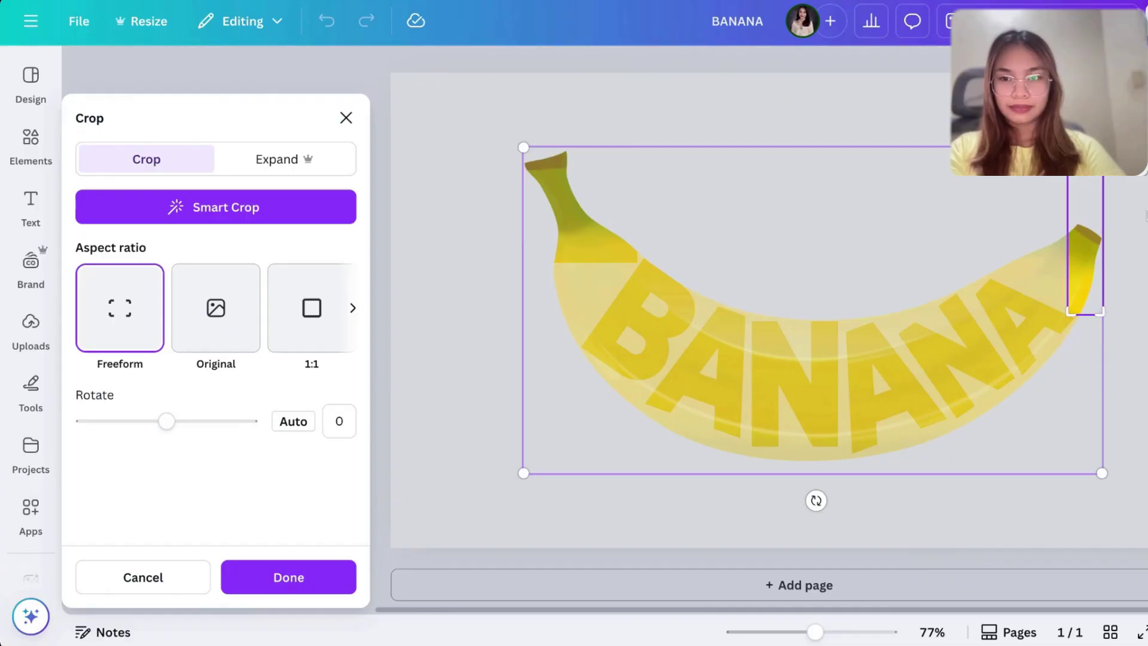
key(Return)
double_click(919, 253)
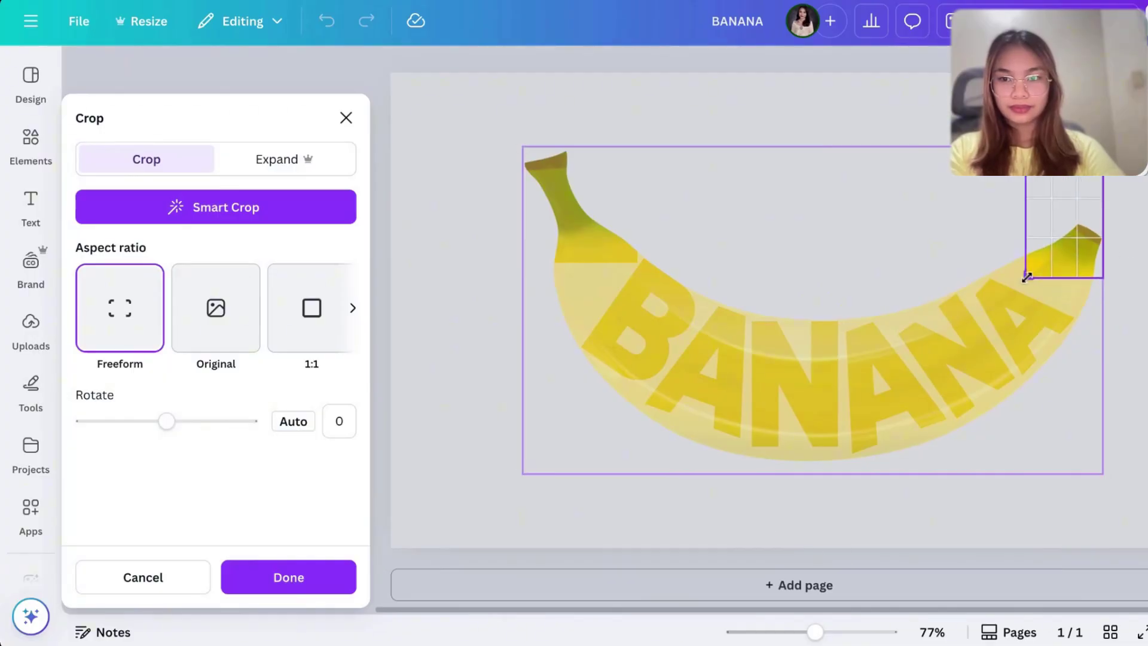
key(Return)
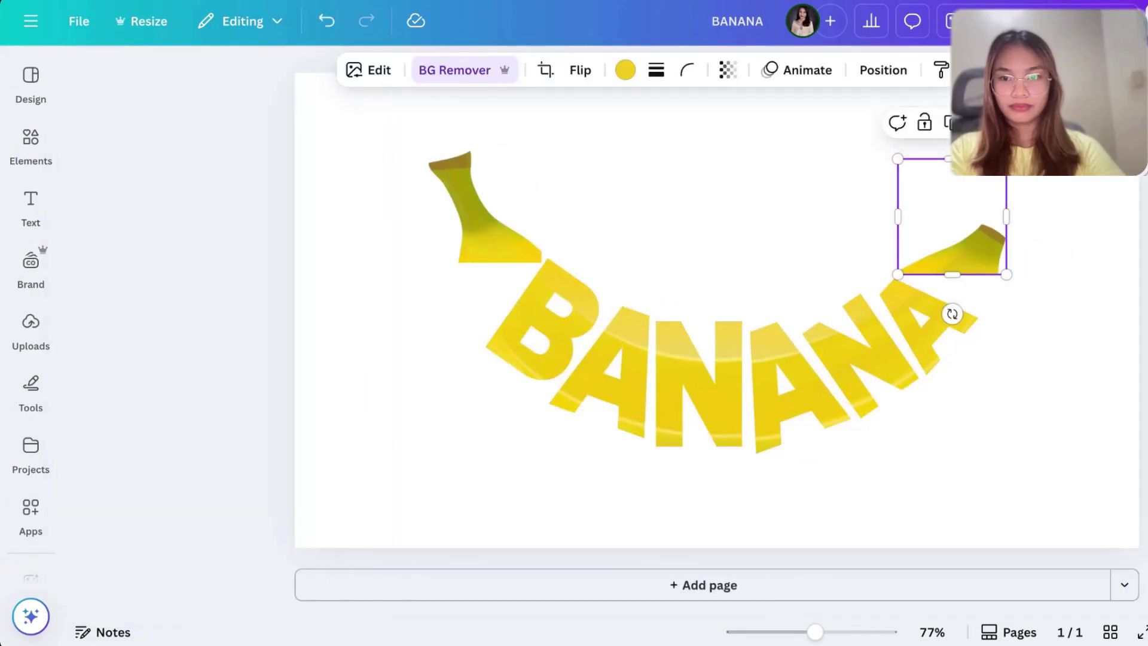
- Paste a copy of the right tip exactly over the original and crop it to a narrow, longer piece beside the last A
key(ctrl+c)
key(ctrl+v)
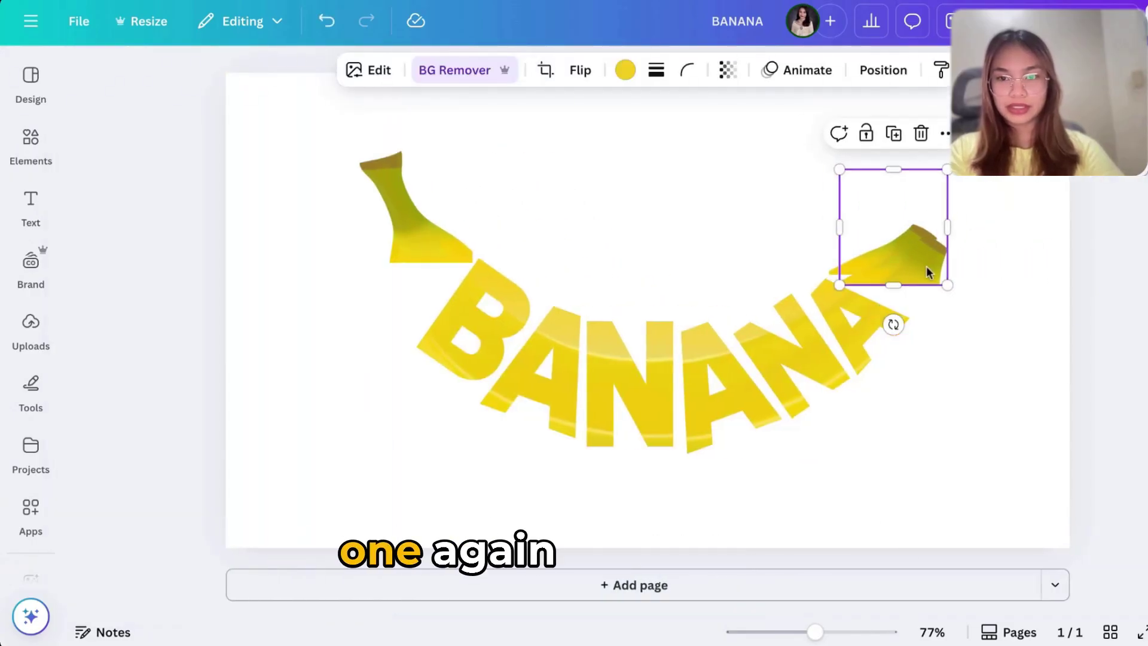
drag(924, 269, 914, 307)
drag(829, 309, 871, 305)
key(ctrl+z)
double_click(874, 287)
drag(994, 309, 1044, 307)
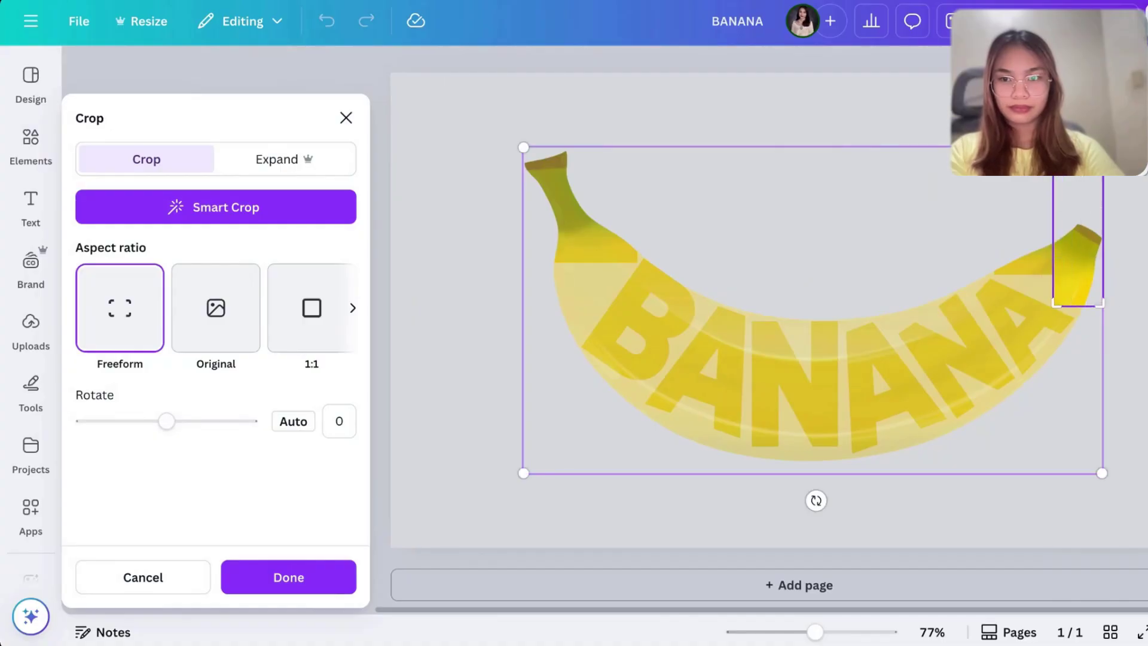
click(1134, 282)
- Paste a copy of the stem piece exactly over the original and crop it to a narrow, longer strip beside the letter B
double_click(440, 200)
key(Escape)
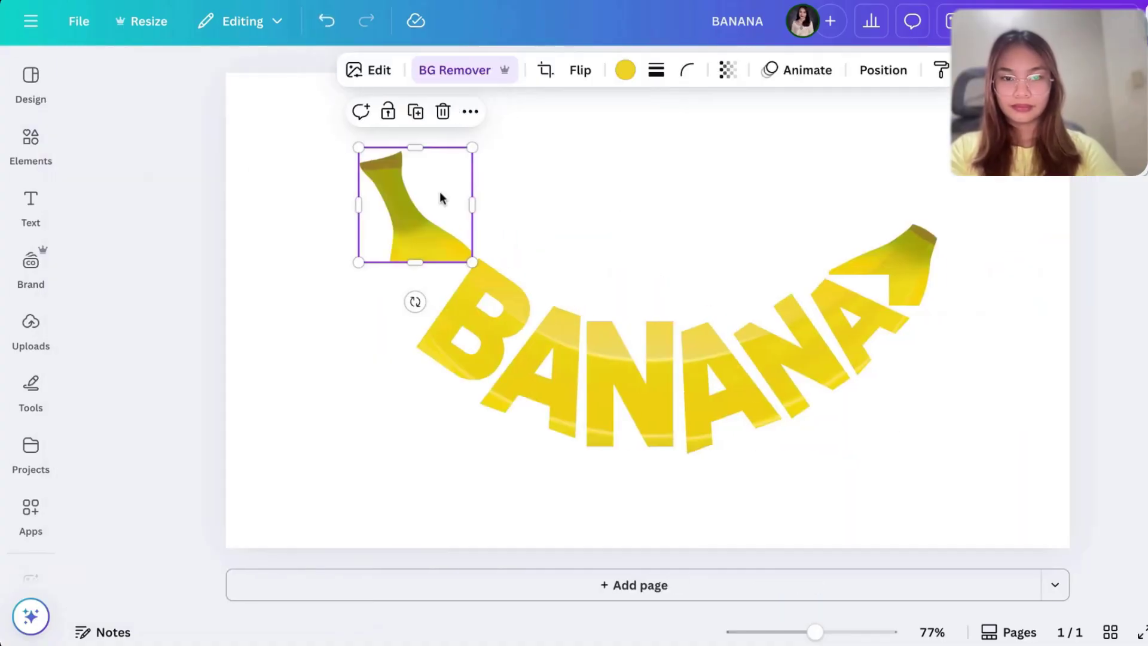
key(ctrl+v)
mouse_move(441, 268)
mouse_down()
mouse_move(440, 256)
mouse_move(425, 257)
mouse_up()
key(ctrl+z)
double_click(425, 257)
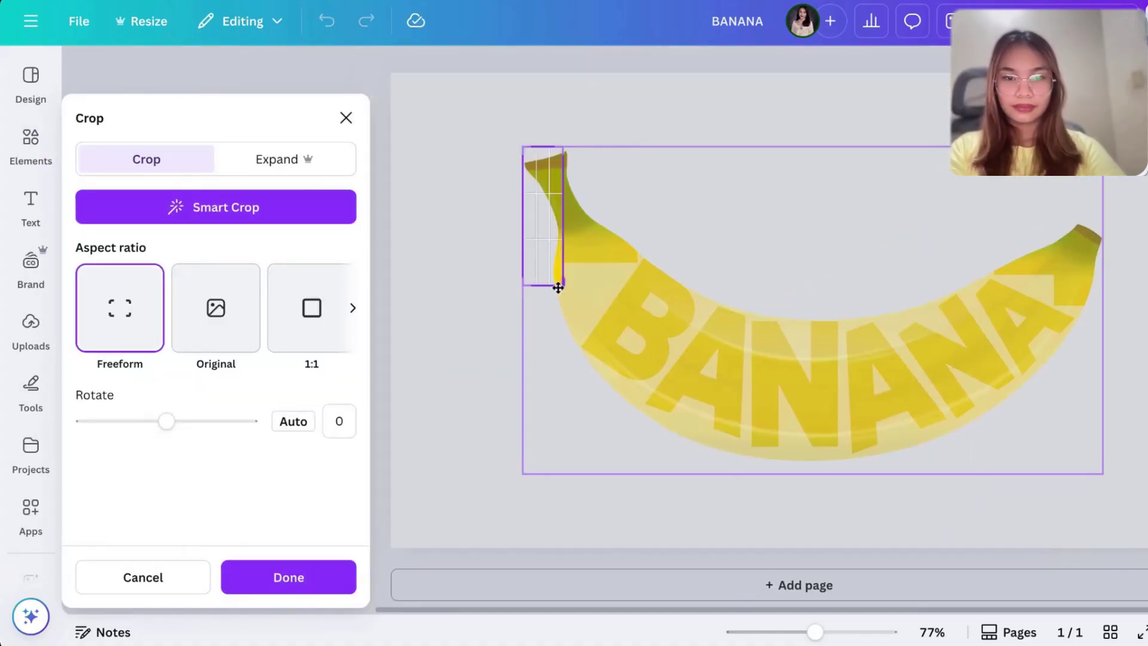
click(731, 256)
click(973, 429)
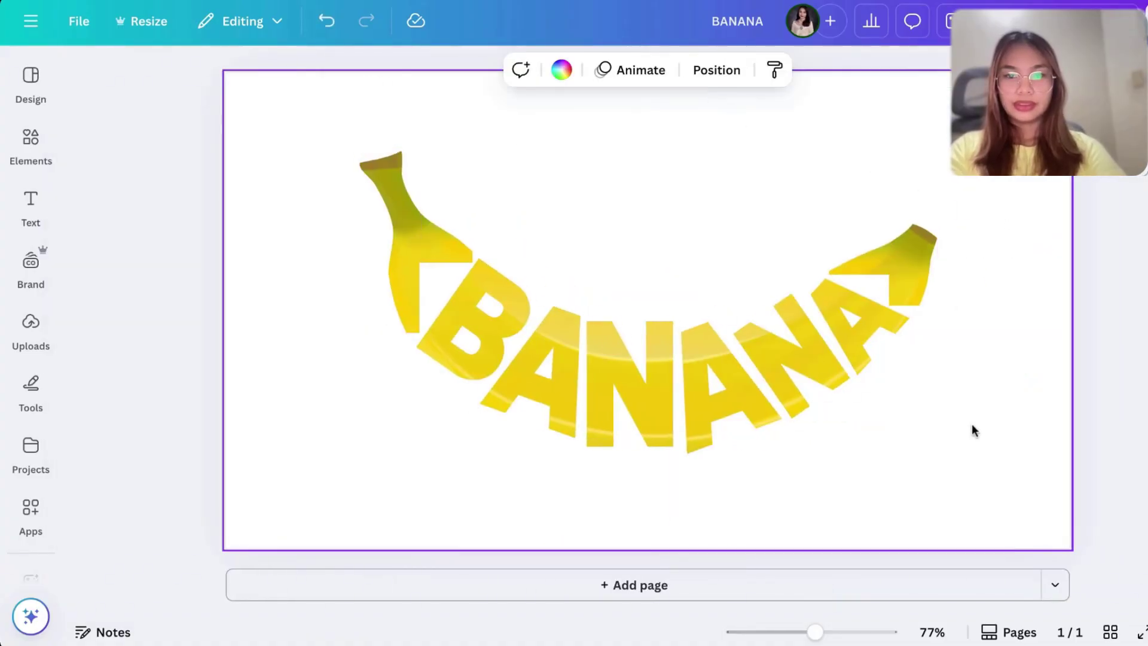
- Group all letters and banana end pieces, and scale the group down to about half size near the middle of the page
scroll(974, 429, down, 3)
scroll(866, 392, up, 3)
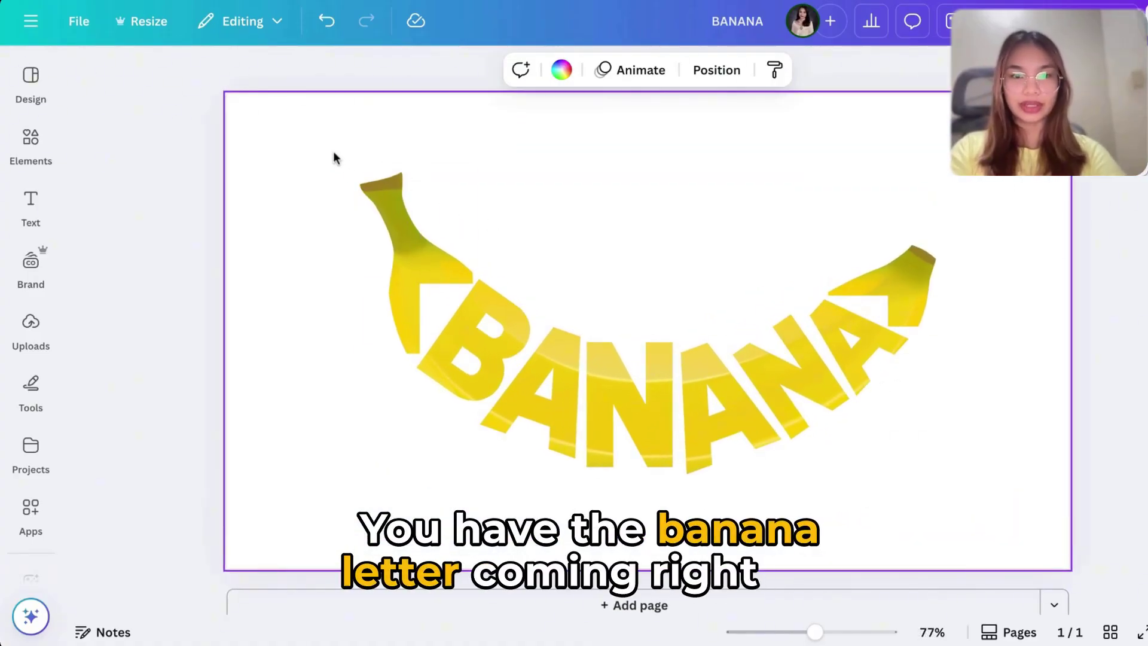
drag(303, 136, 1031, 499)
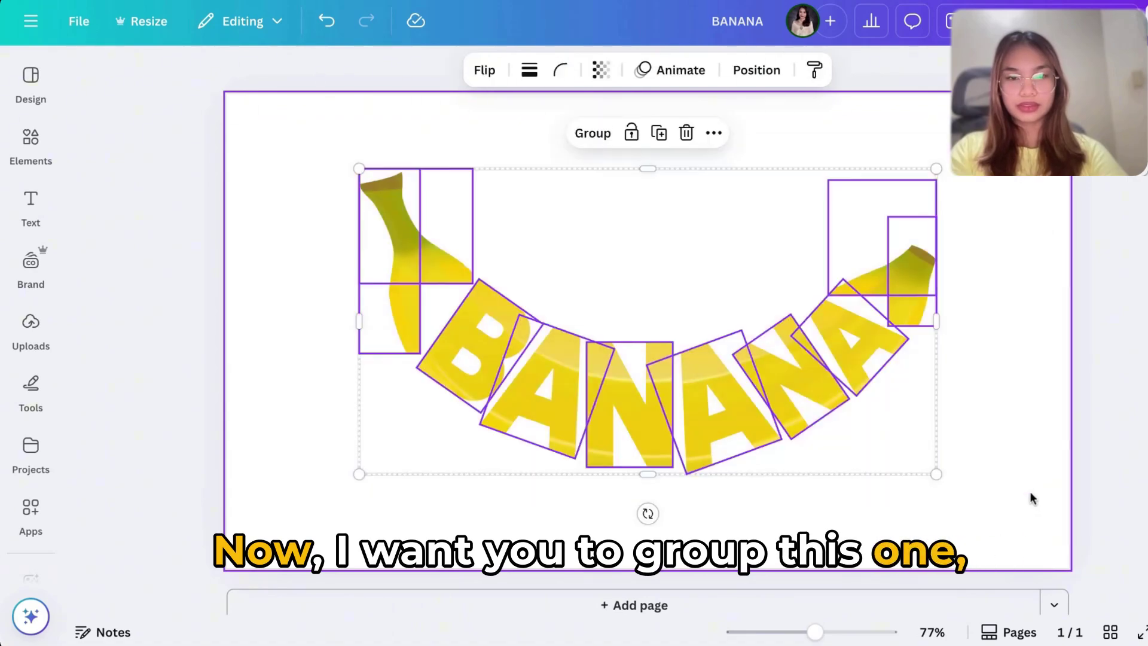
click(603, 135)
drag(939, 477, 661, 327)
drag(538, 225, 687, 347)
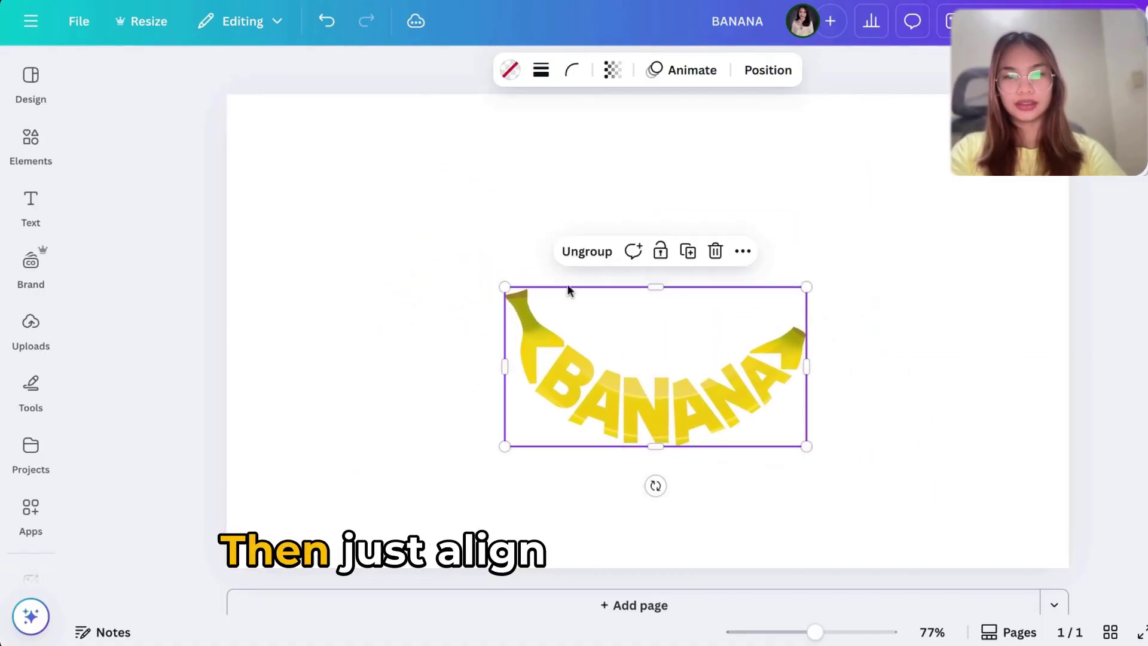
drag(505, 287, 491, 289)
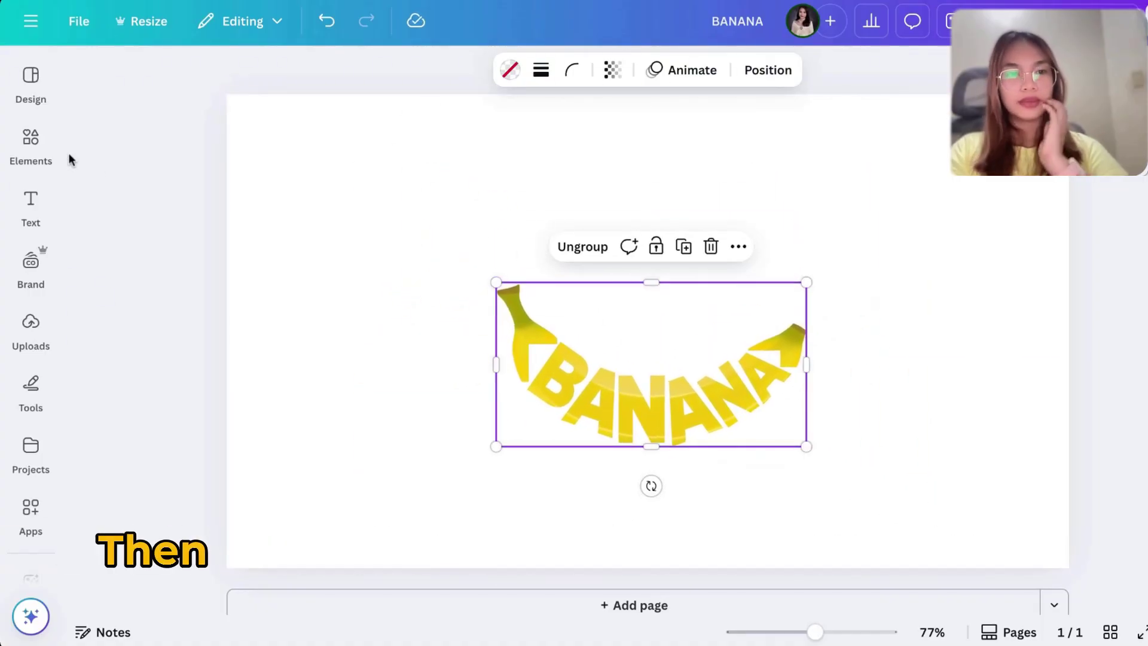
- Search the elements library for "ice cream" and limit the results to graphics
click(30, 143)
click(234, 76)
key(ctrl+a)
key(BackSpace)
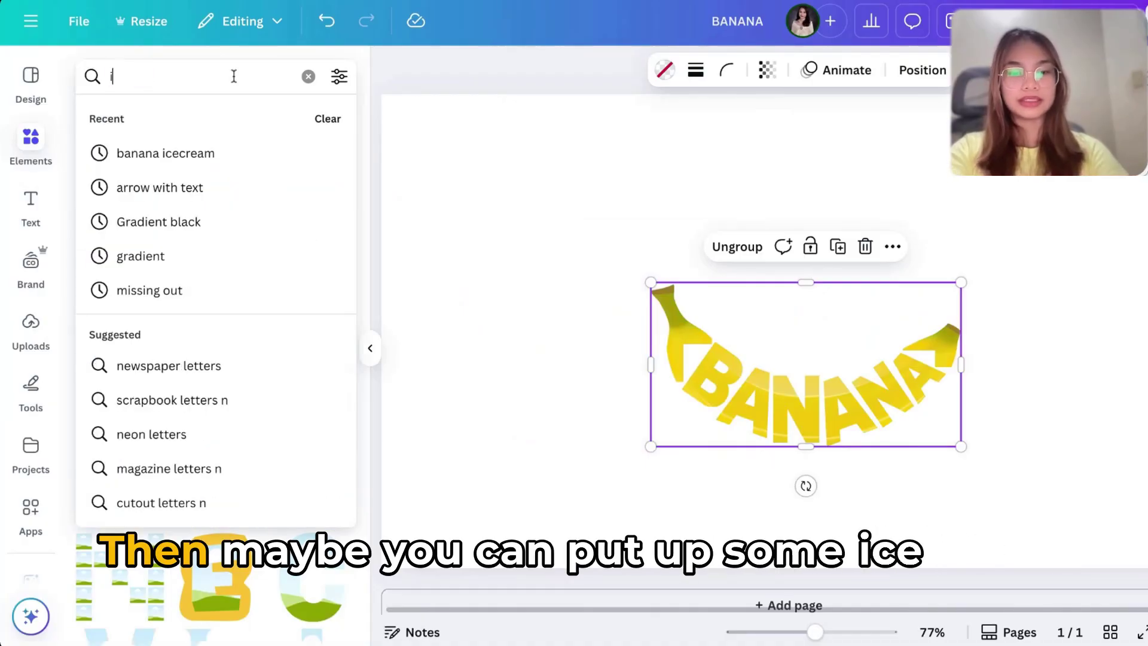
text(ice cream)
key(Return)
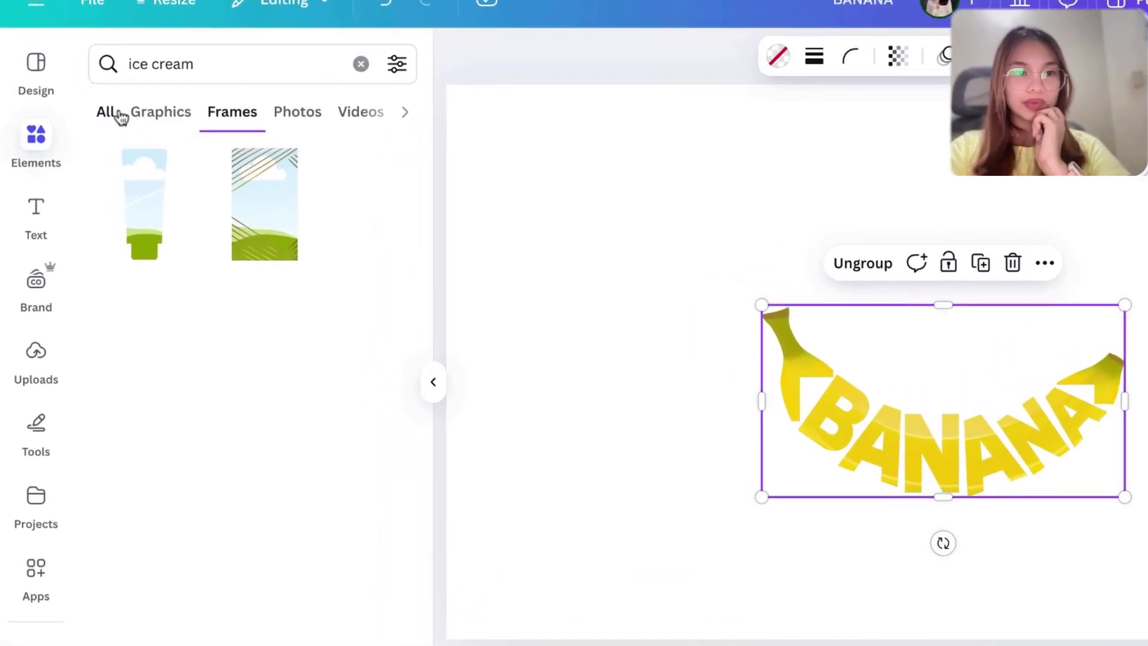
click(161, 111)
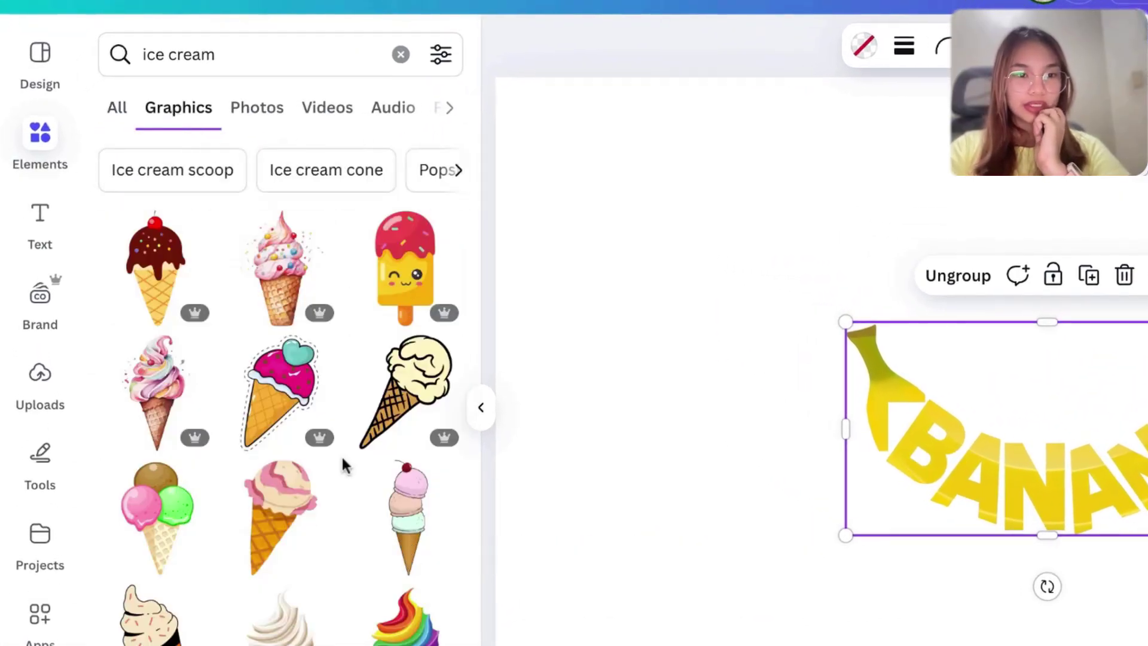
scroll(342, 470, down, 2)
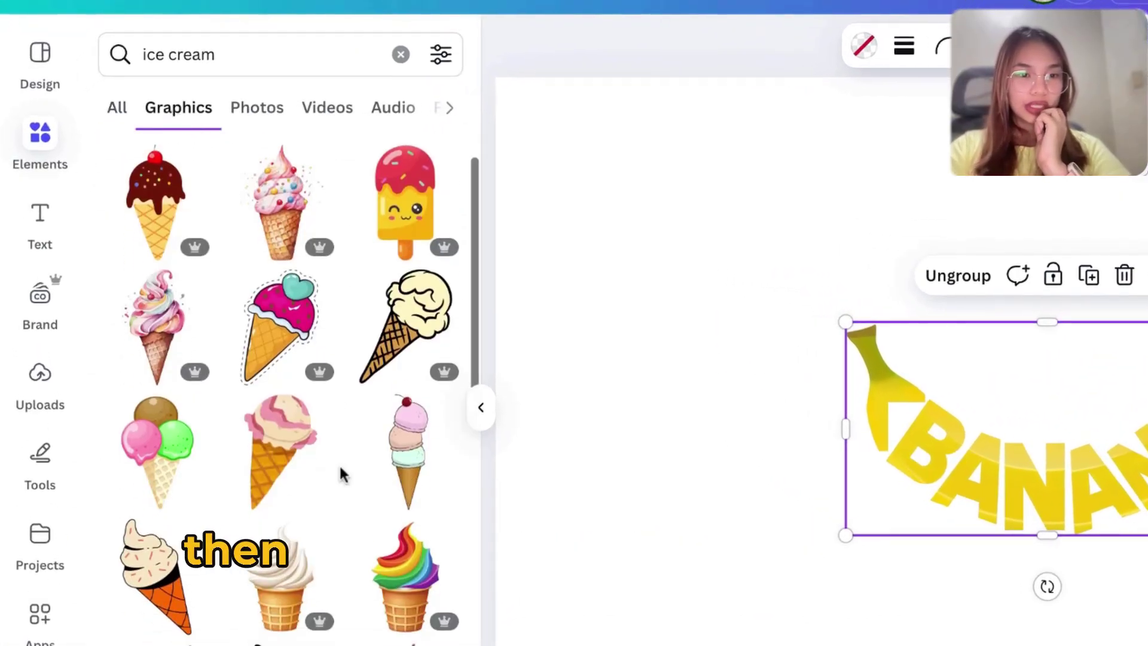
scroll(403, 358, down, 6)
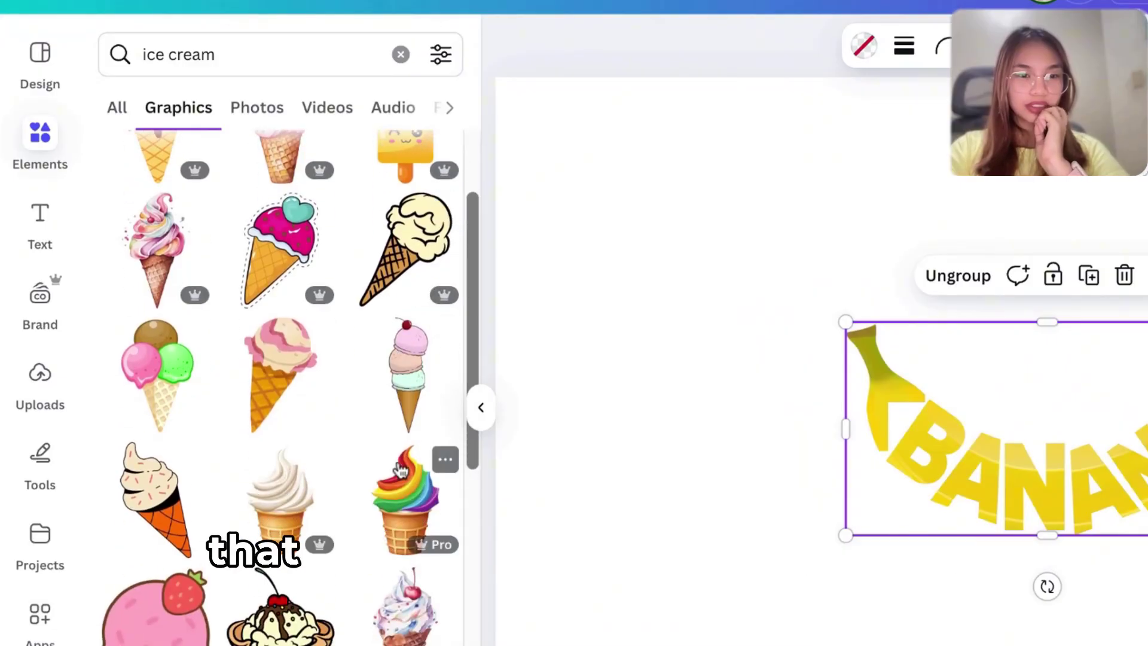
scroll(401, 471, down, 2)
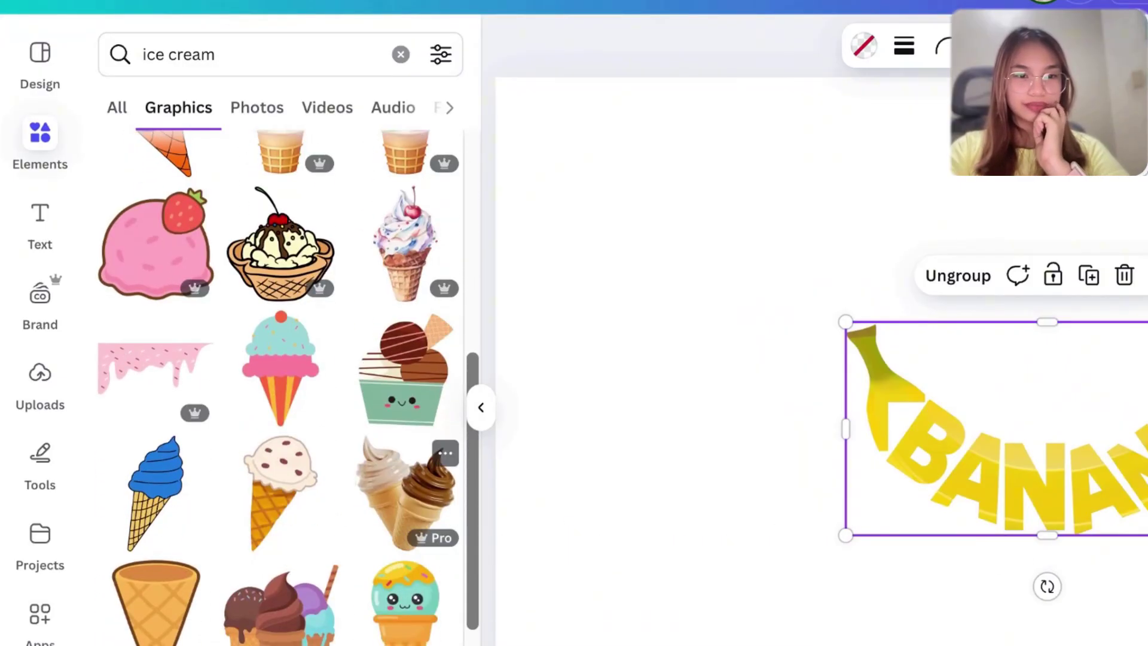
click(286, 251)
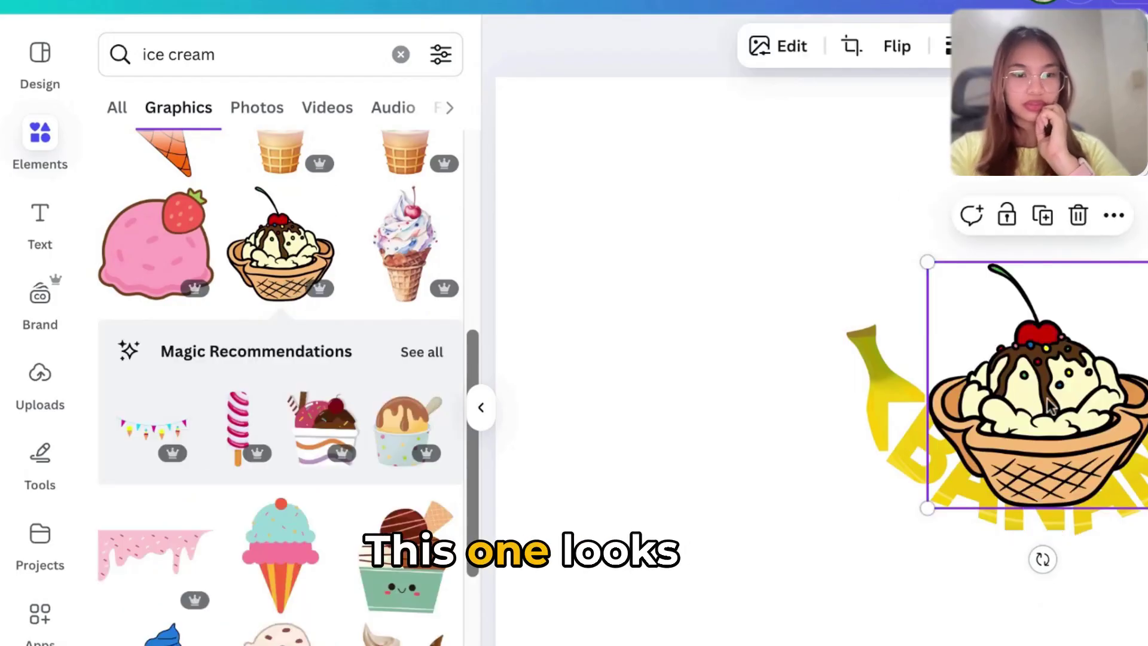
key(Delete)
- Add the pink soft-serve ice cream cone graphic and change its pink to the strong yellow from the banana's photo colors
scroll(280, 383, down, 15)
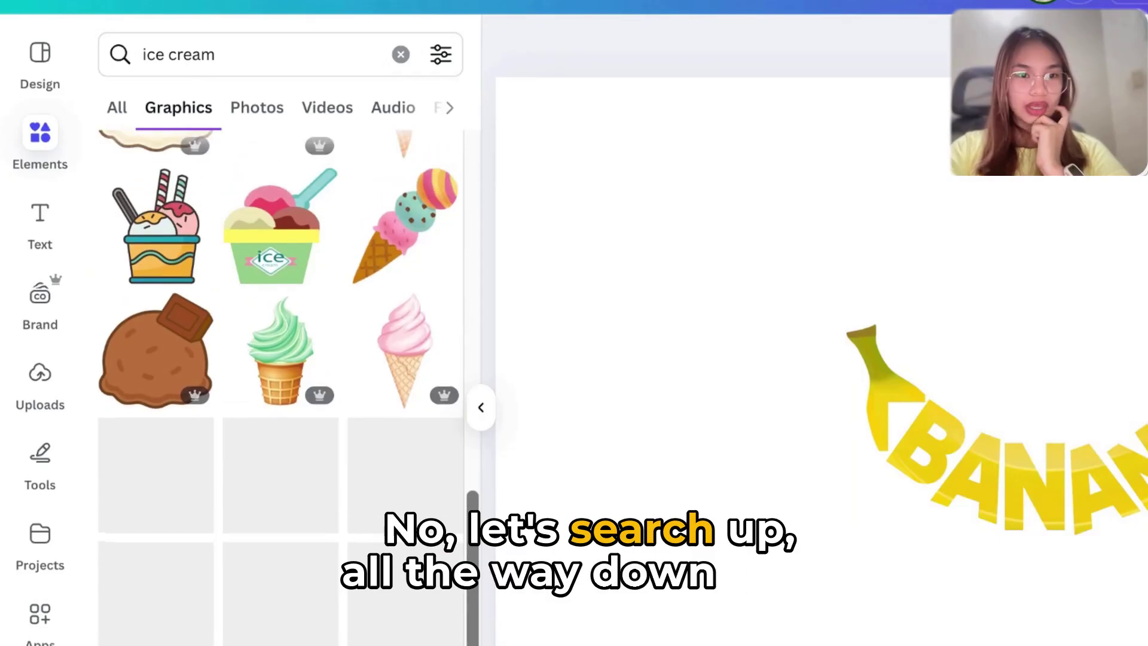
click(373, 281)
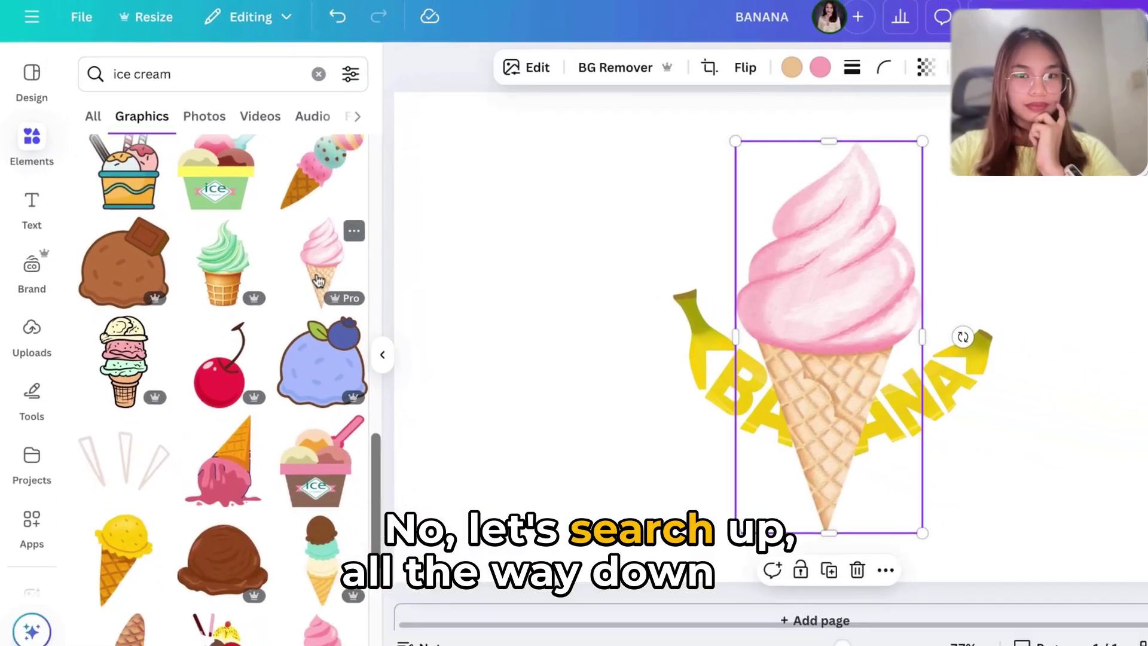
click(794, 70)
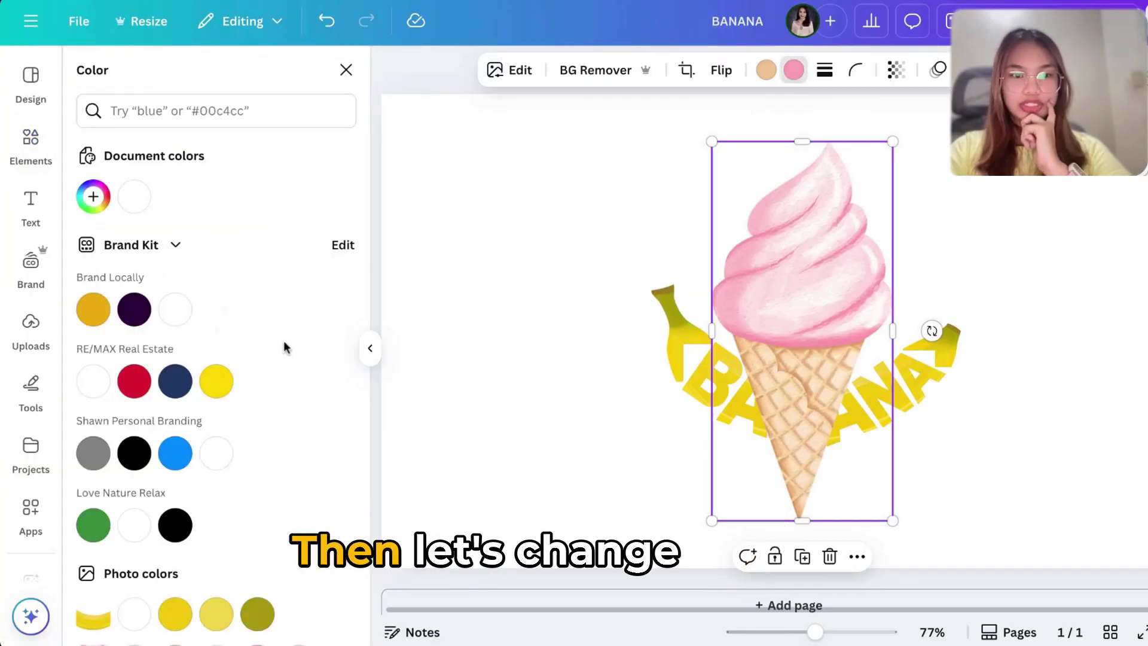
scroll(244, 454, down, 3)
click(175, 450)
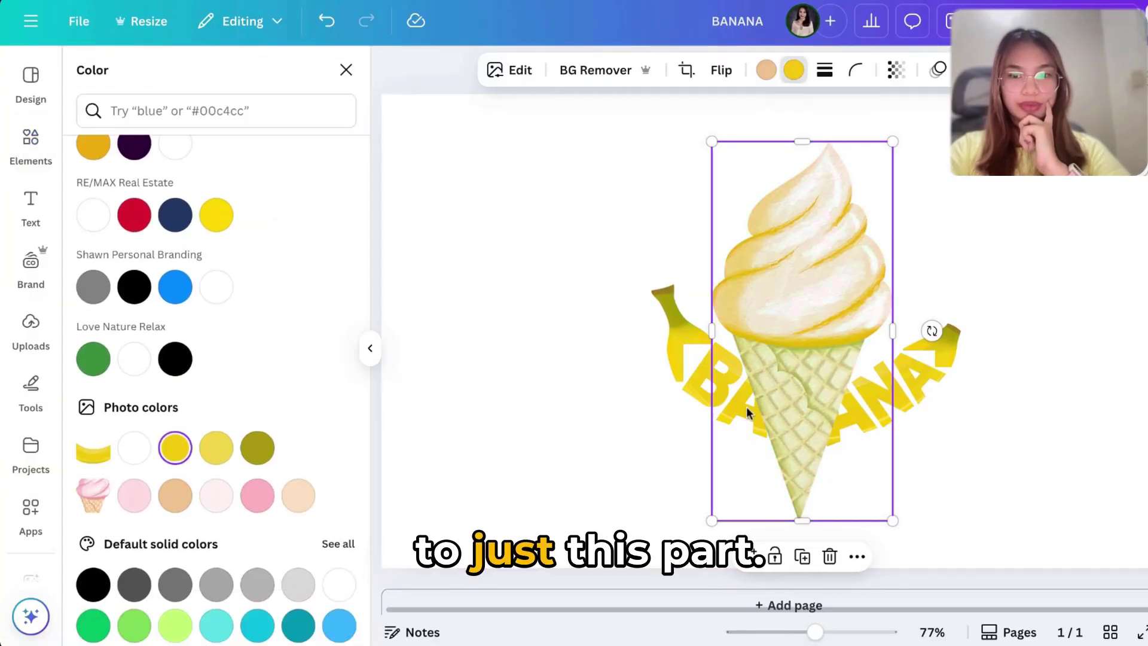
- Enlarge the ice cream cone slightly, center it on the BANANA lettering and send it to the back
click(1042, 371)
click(801, 336)
drag(802, 336, 793, 336)
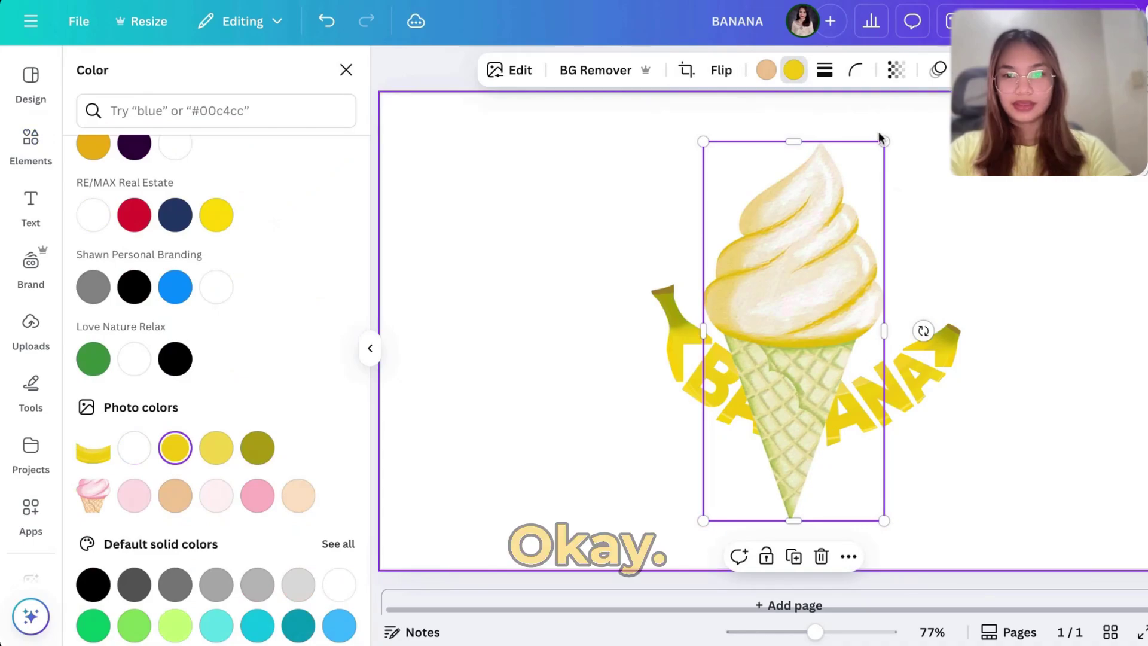
drag(878, 138, 901, 102)
mouse_move(810, 297)
mouse_down()
mouse_move(814, 329)
mouse_move(789, 320)
mouse_move(818, 317)
mouse_up()
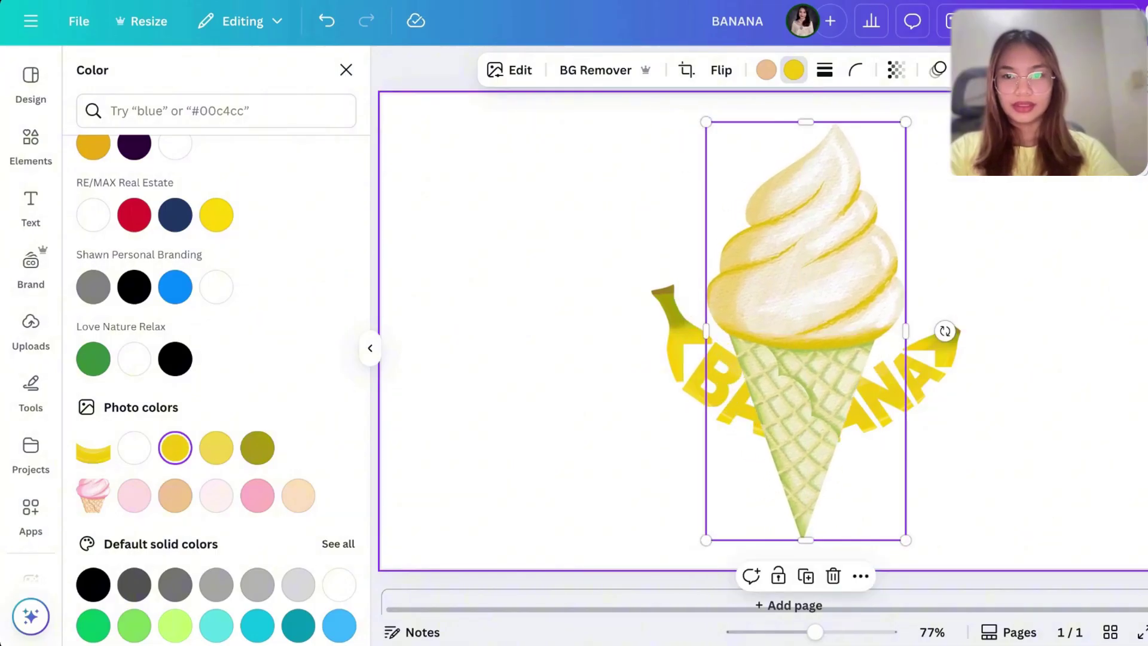
click(992, 70)
click(305, 200)
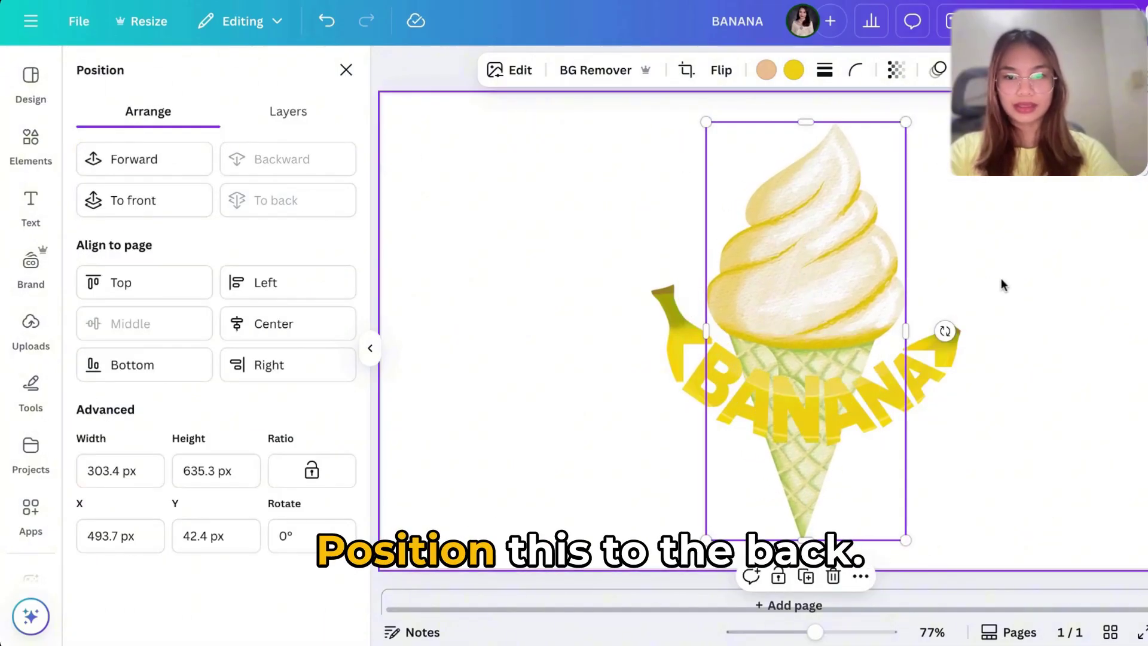